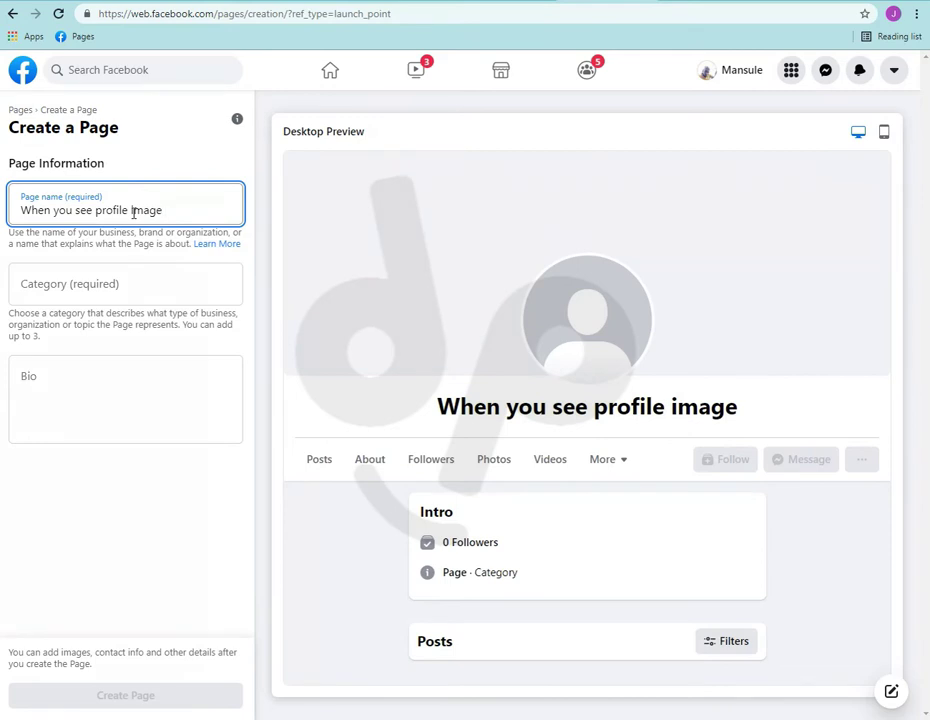
type("loo")
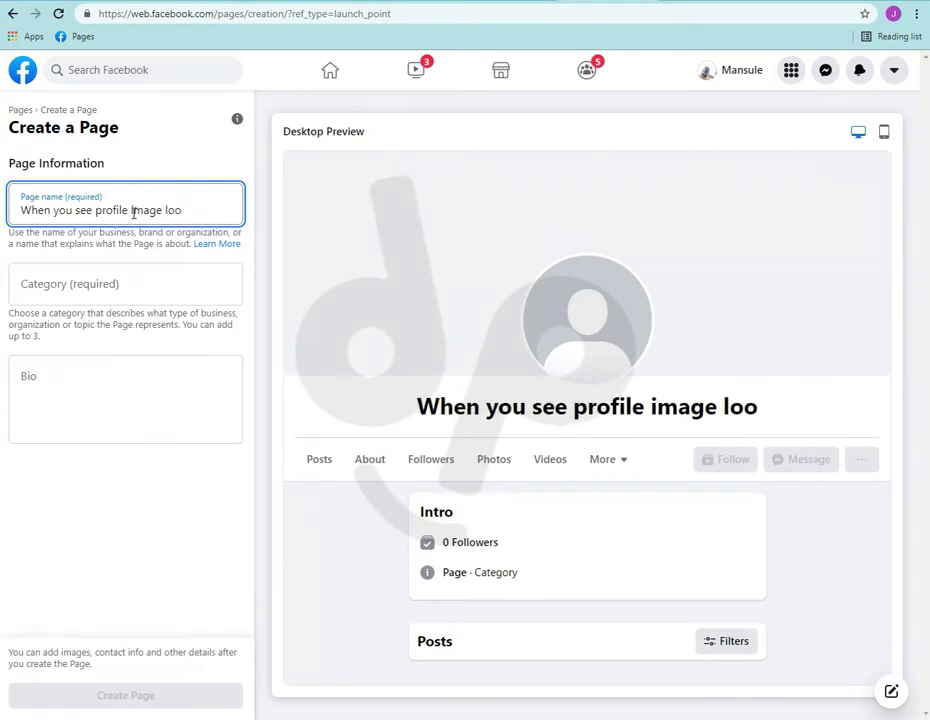
type("k like this")
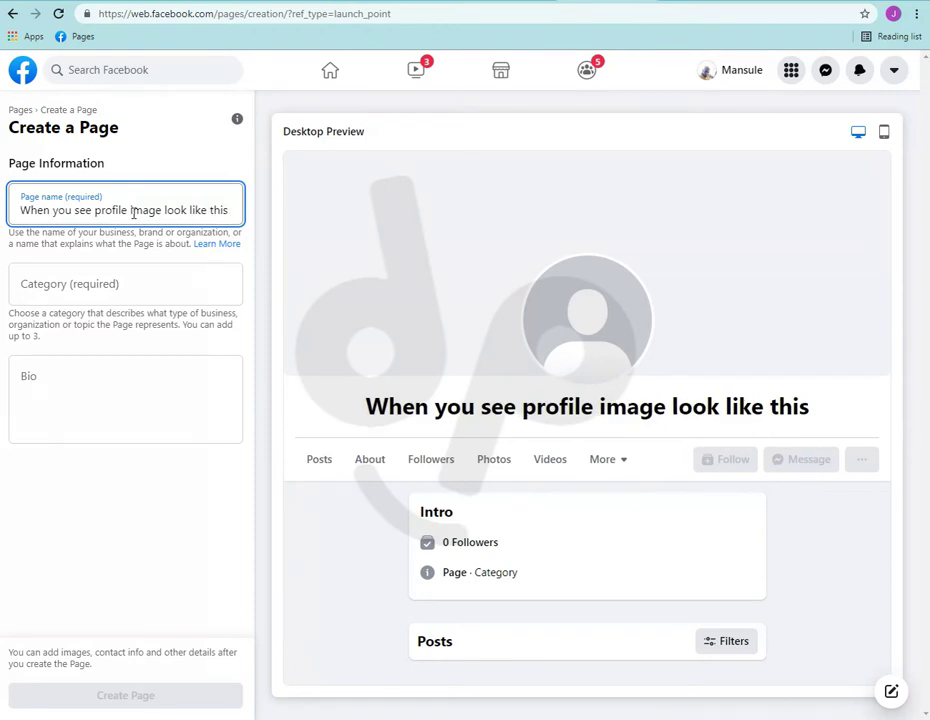
key("ctrl+a")
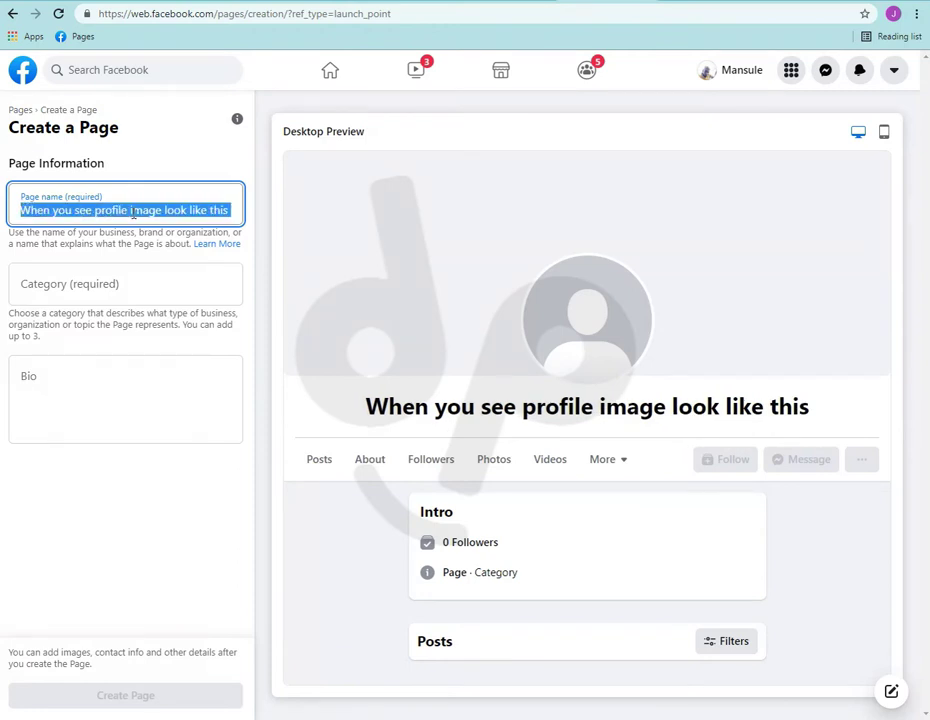
key("BackSpace")
type("its ")
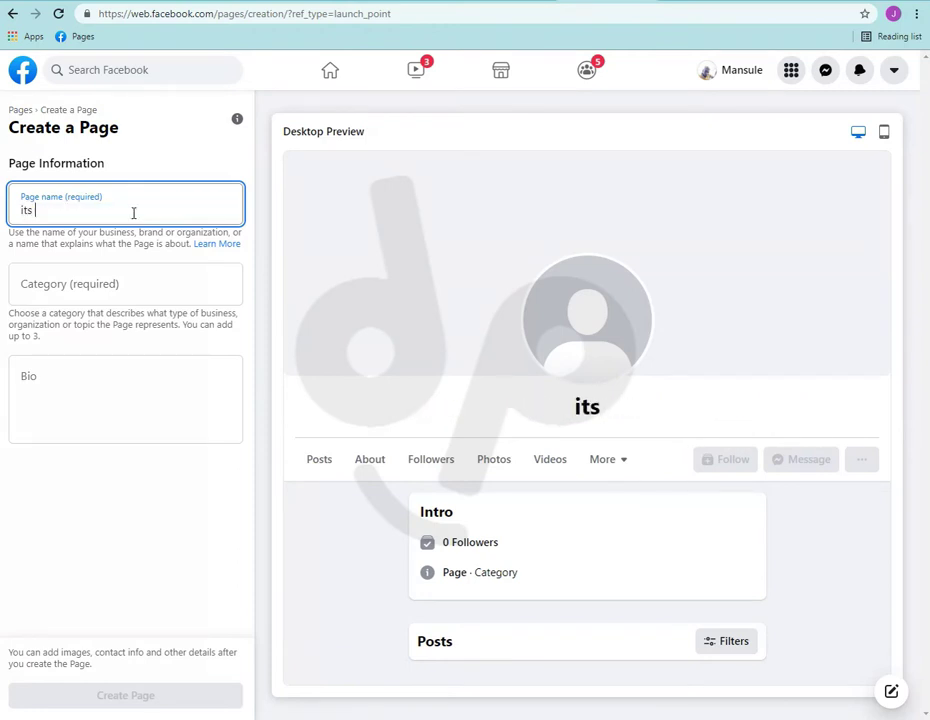
type("not a ")
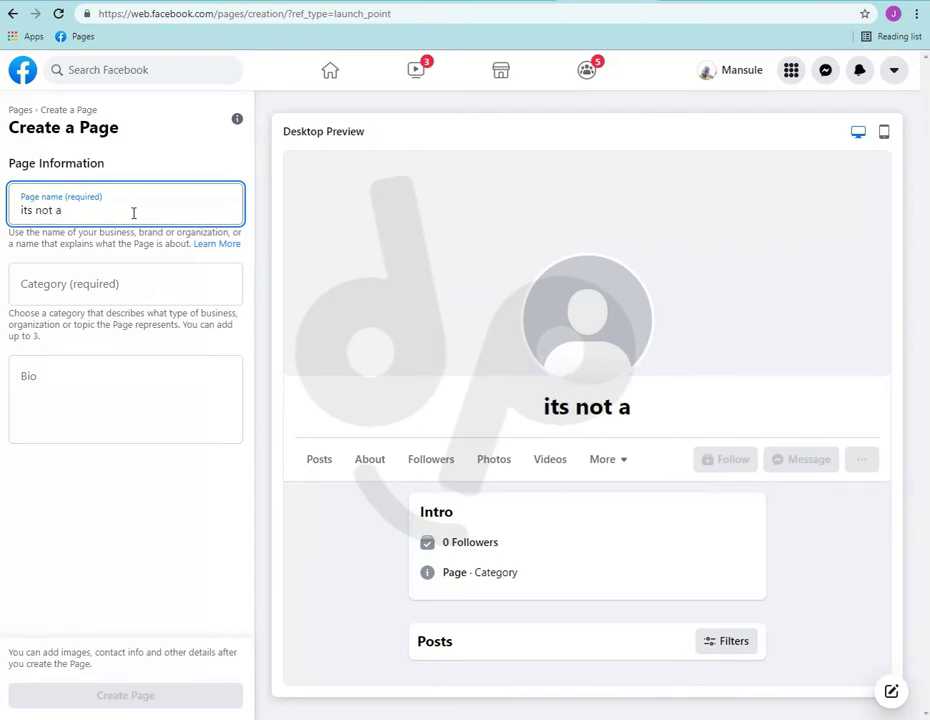
type("busine")
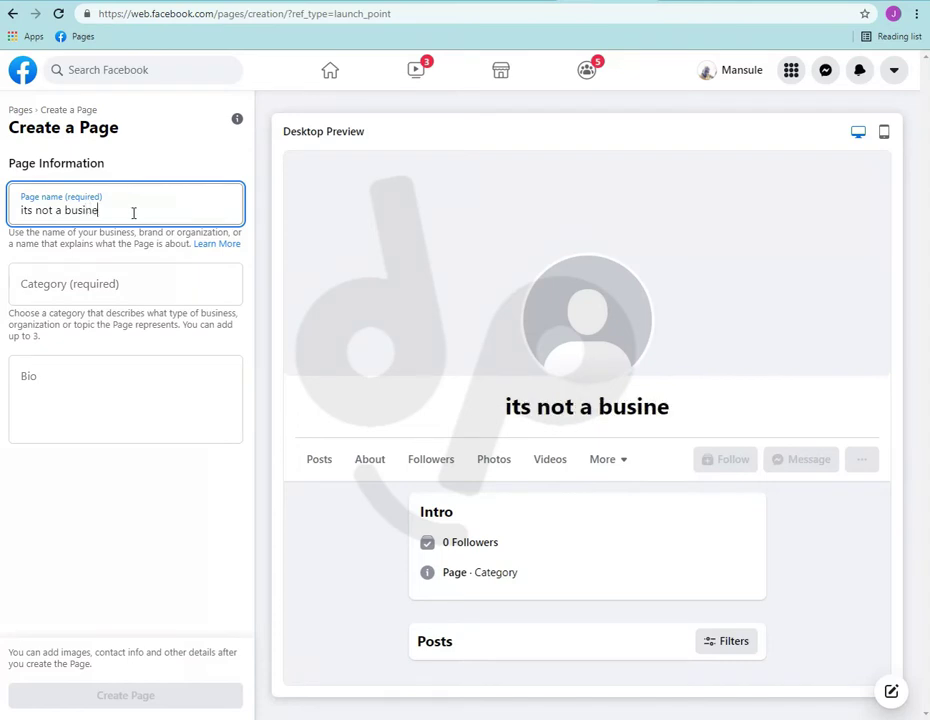
type("ss page")
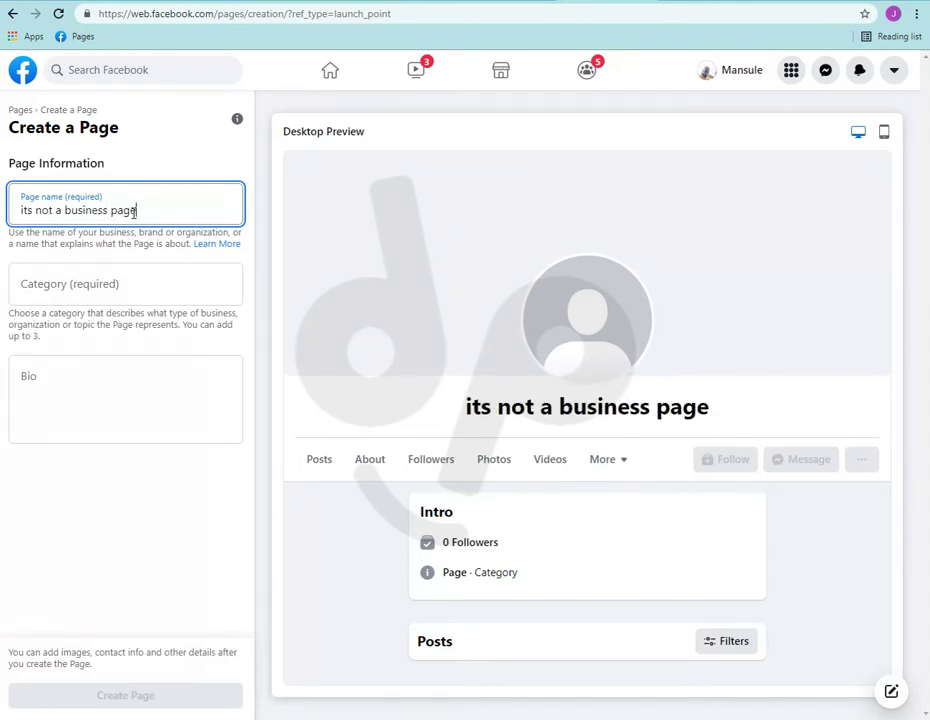
type(", Its a")
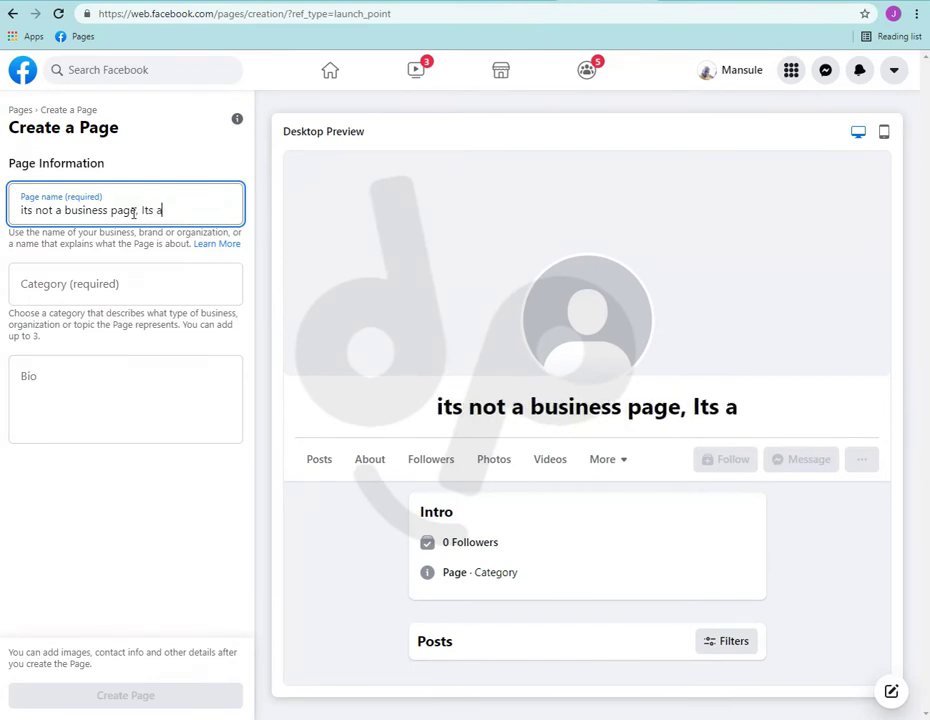
type(" p")
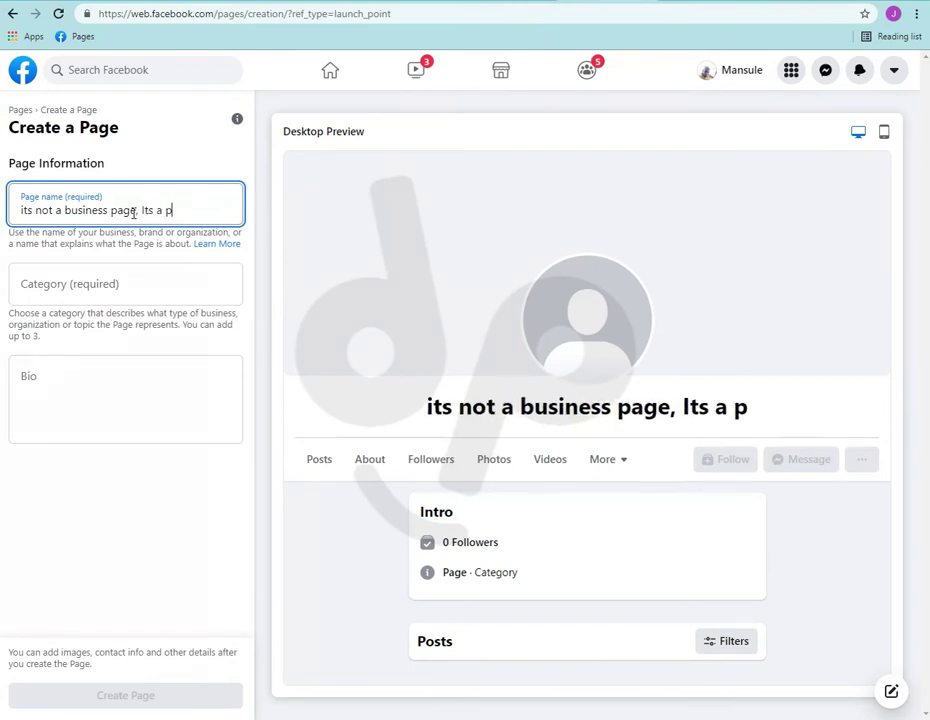
type("rofile")
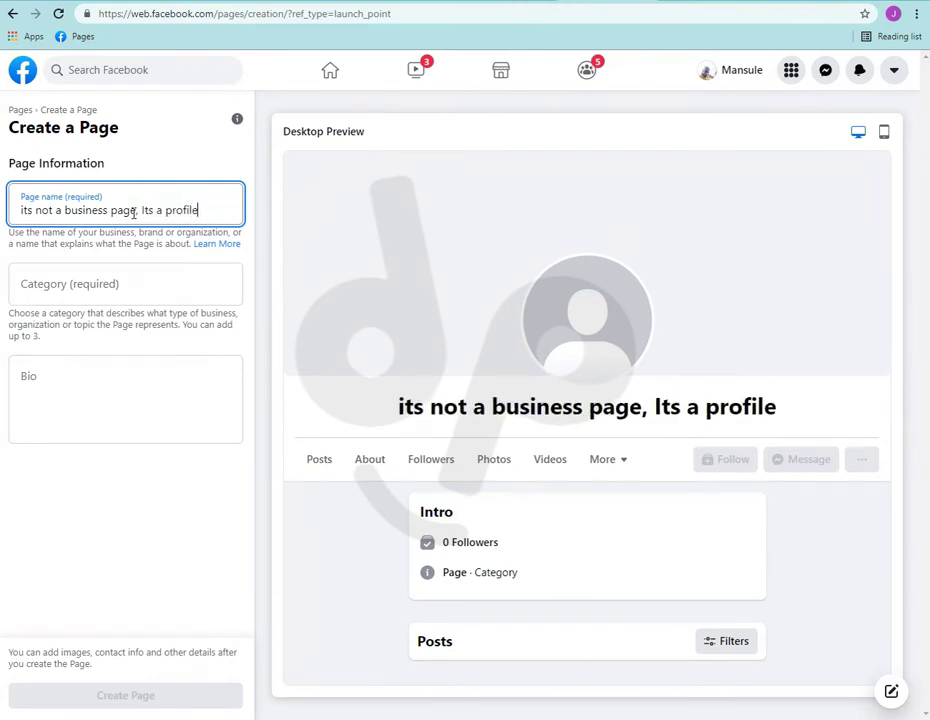
key("ctrl+a")
key("BackSpace")
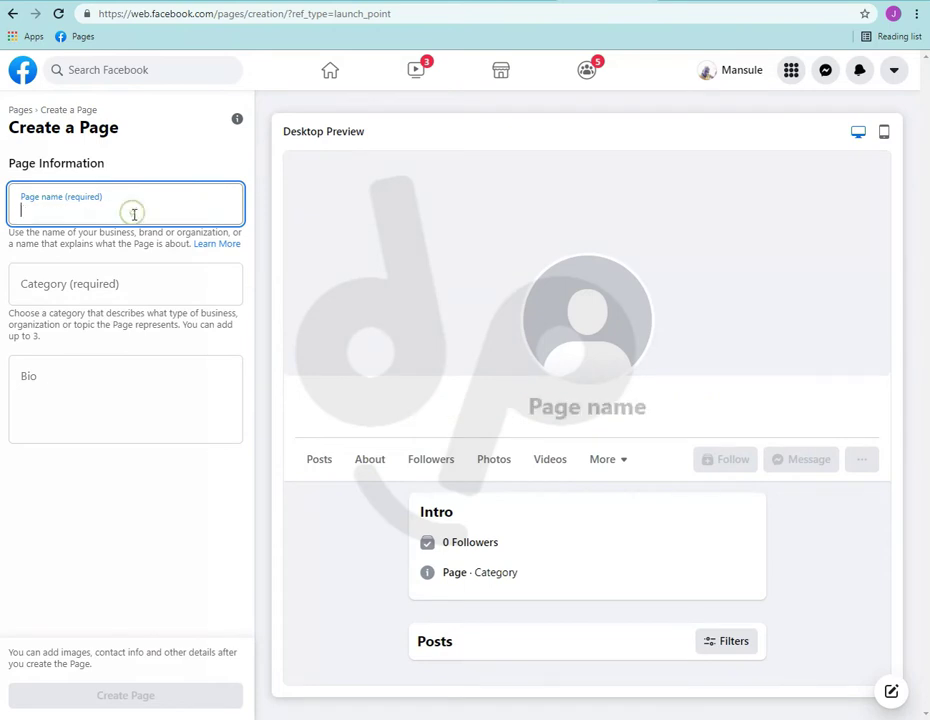
Create a page named Nameee in the Pharmacy / Drugstore category and save its setup without adding images.
type("nam")
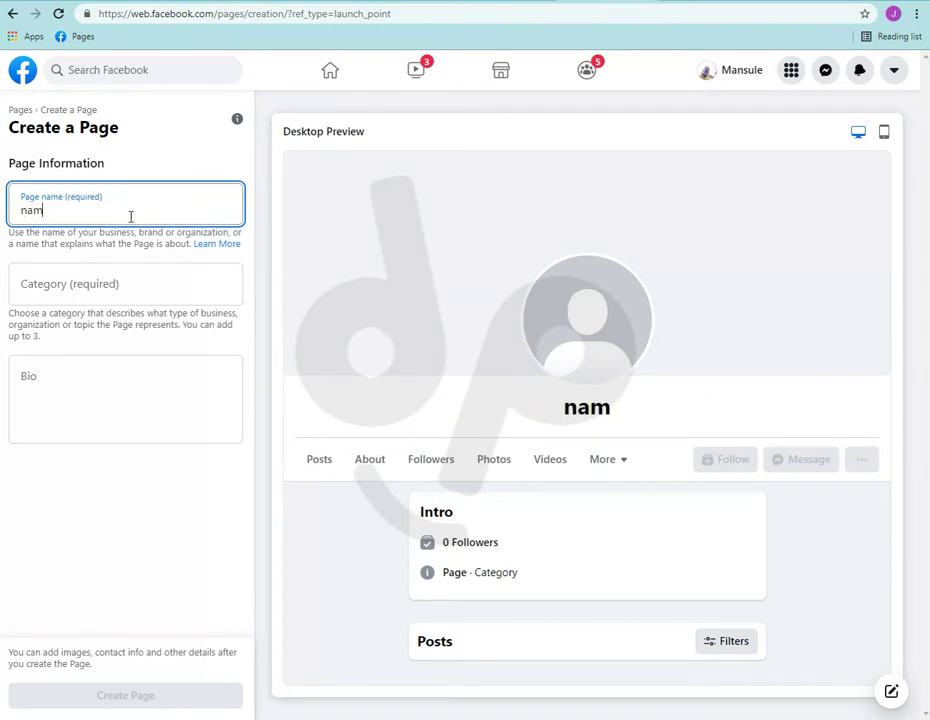
type("eee")
left_click(135, 270)
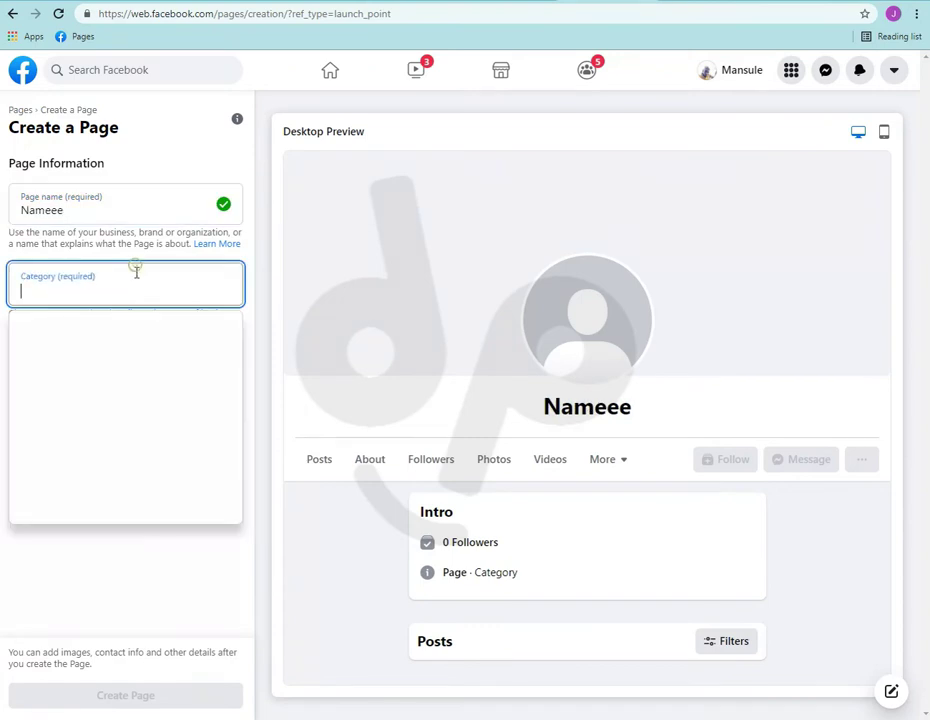
type("d")
left_click(85, 341)
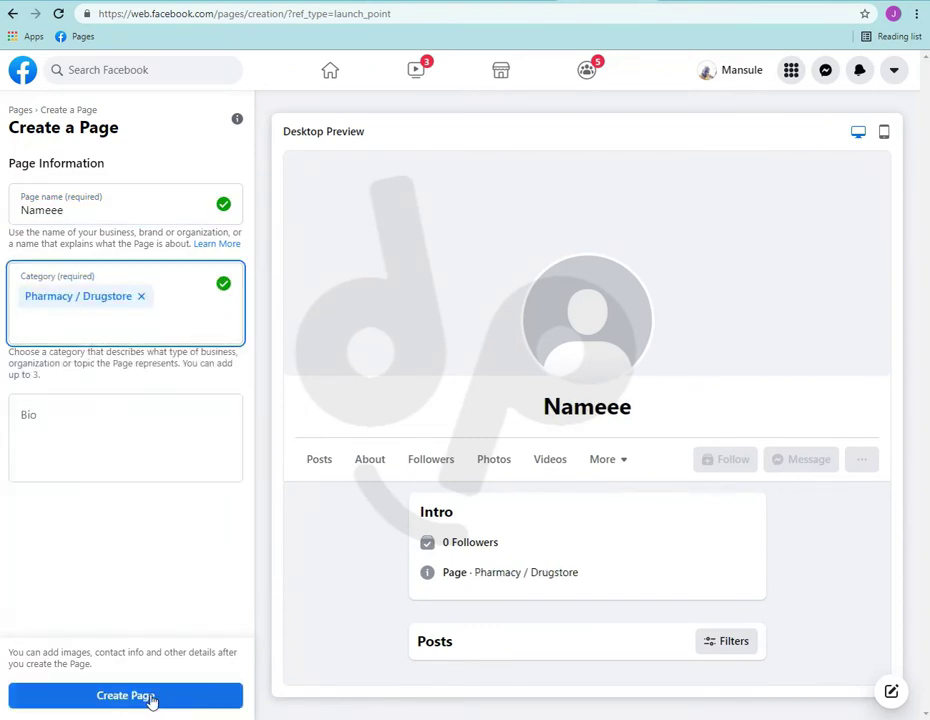
left_click(168, 694)
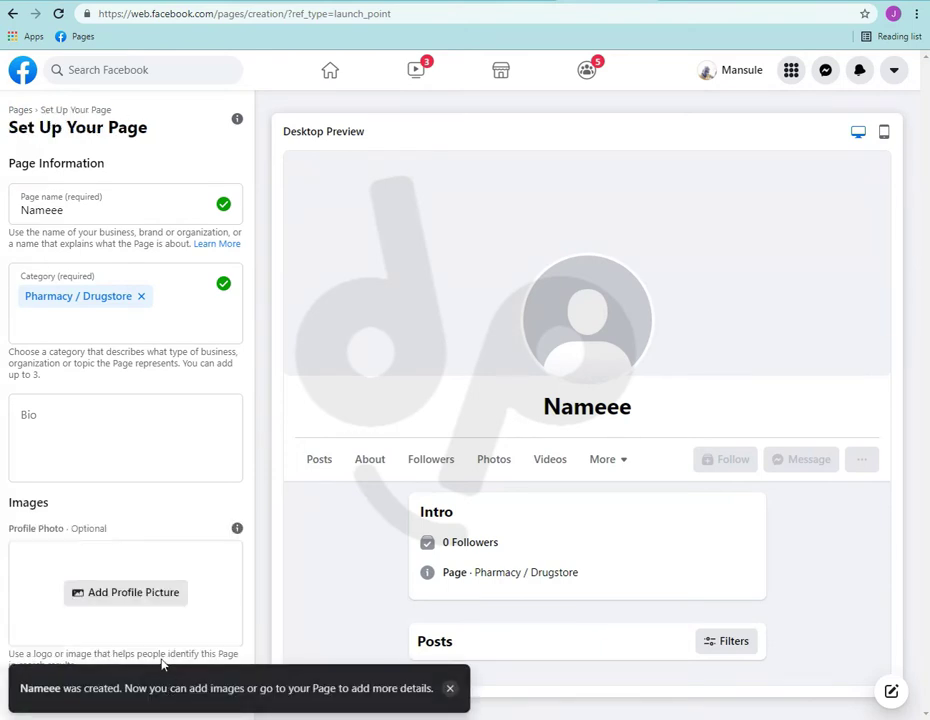
scroll(120, 448, "down", 2)
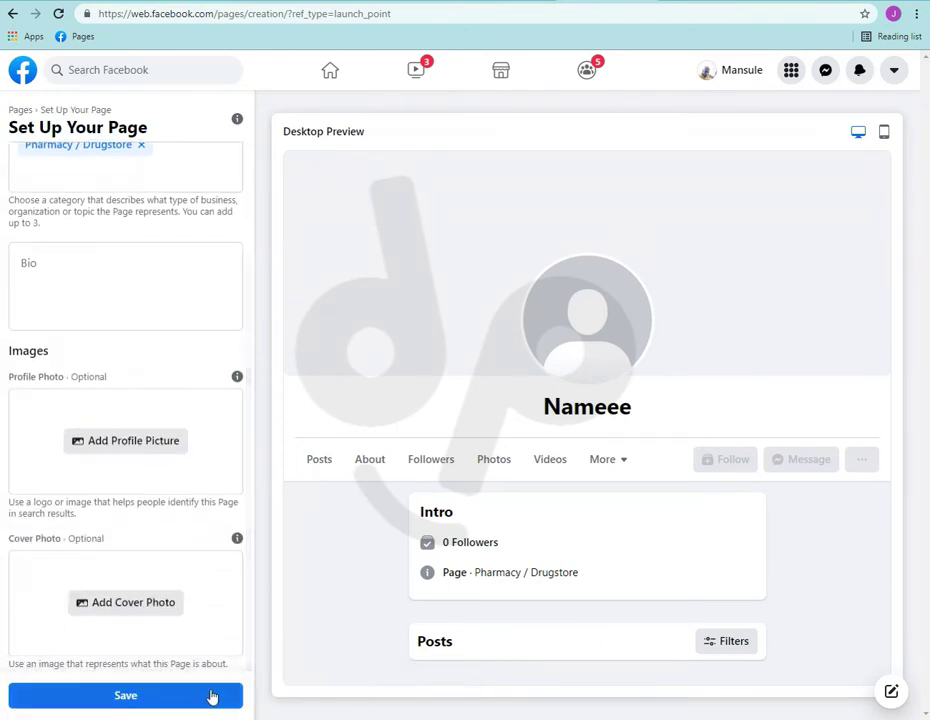
left_click(187, 692)
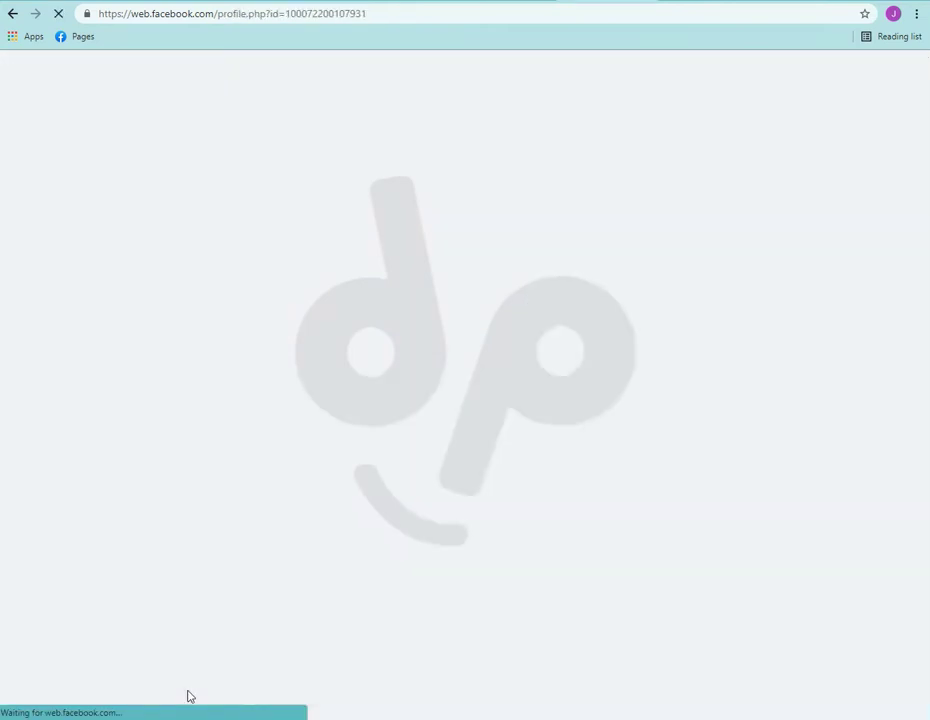
Check the new page's profile-style web address and its displayed page name.
left_click(220, 15)
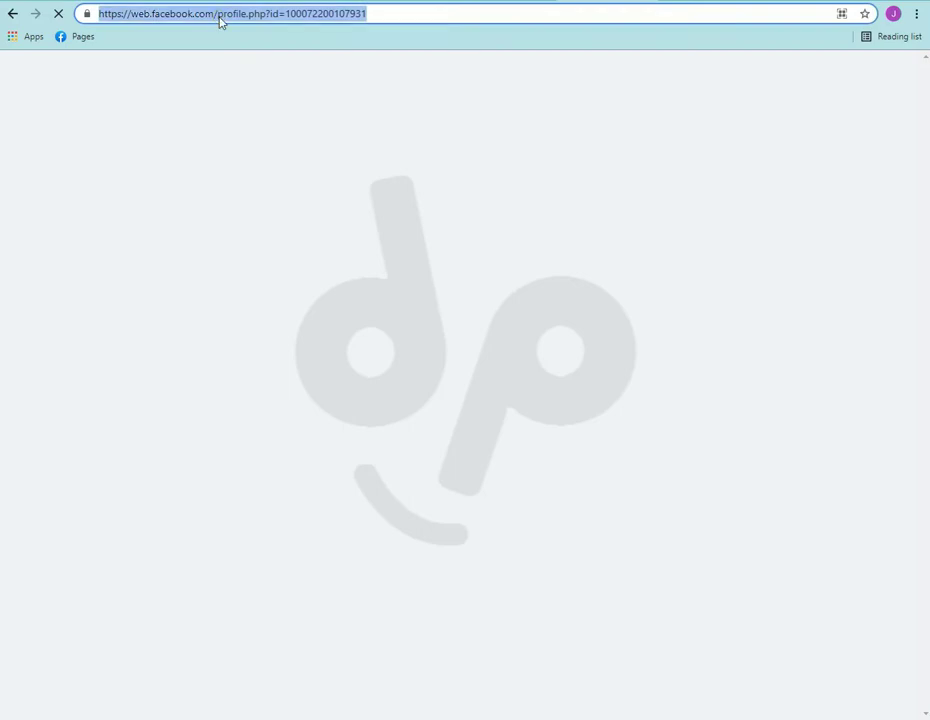
double_click(222, 15)
left_click(230, 15)
left_click_drag(218, 16, 386, 21)
double_click(470, 289)
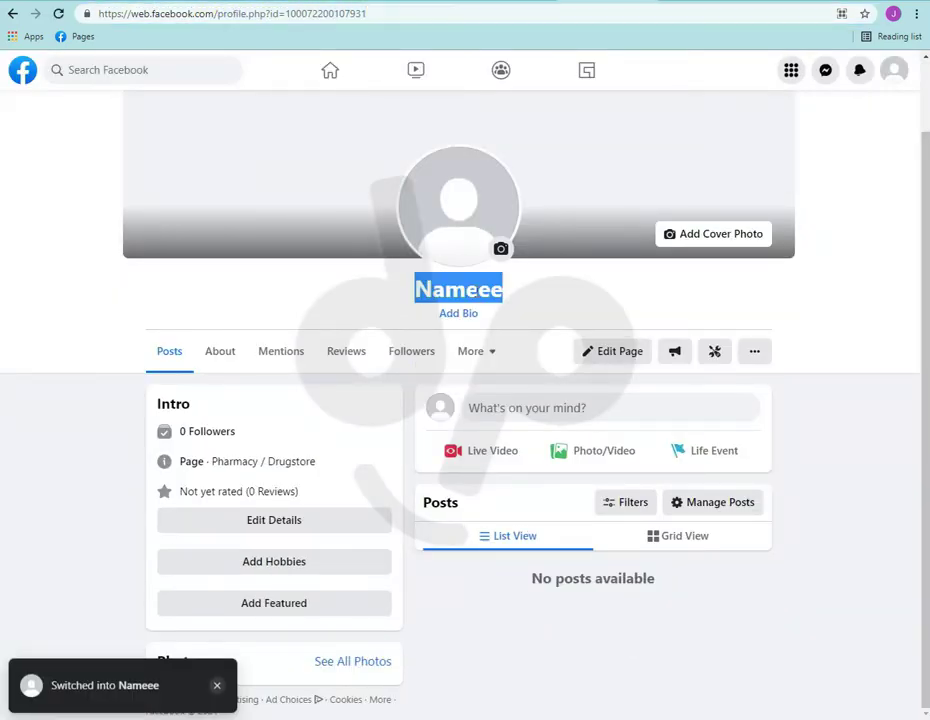
left_click(502, 305)
Publish a public post containing the text 5 on the Nameee page.
left_click(568, 413)
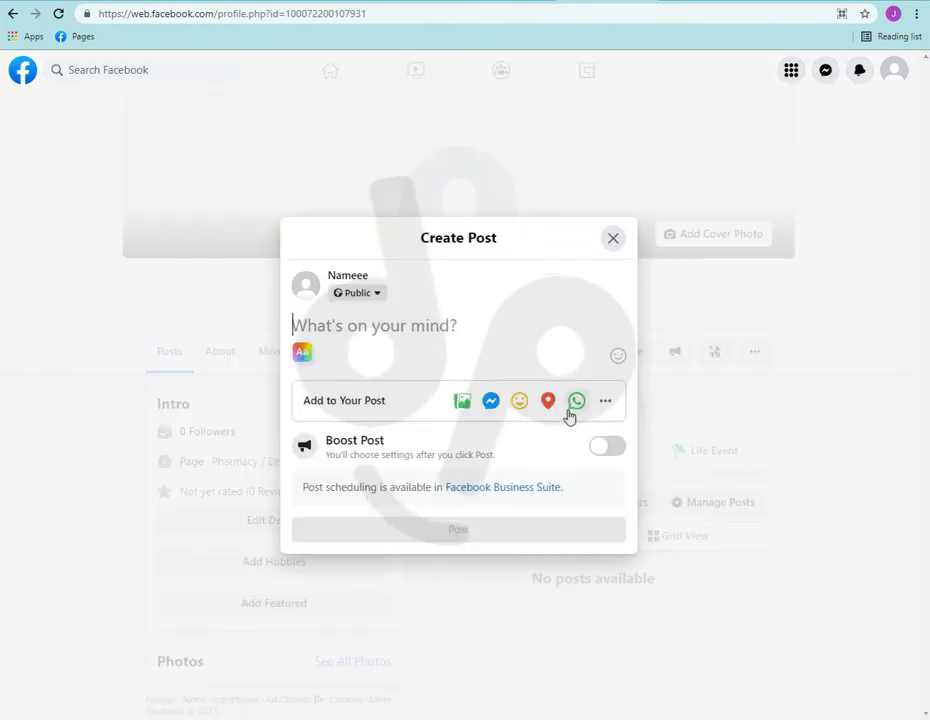
type("5")
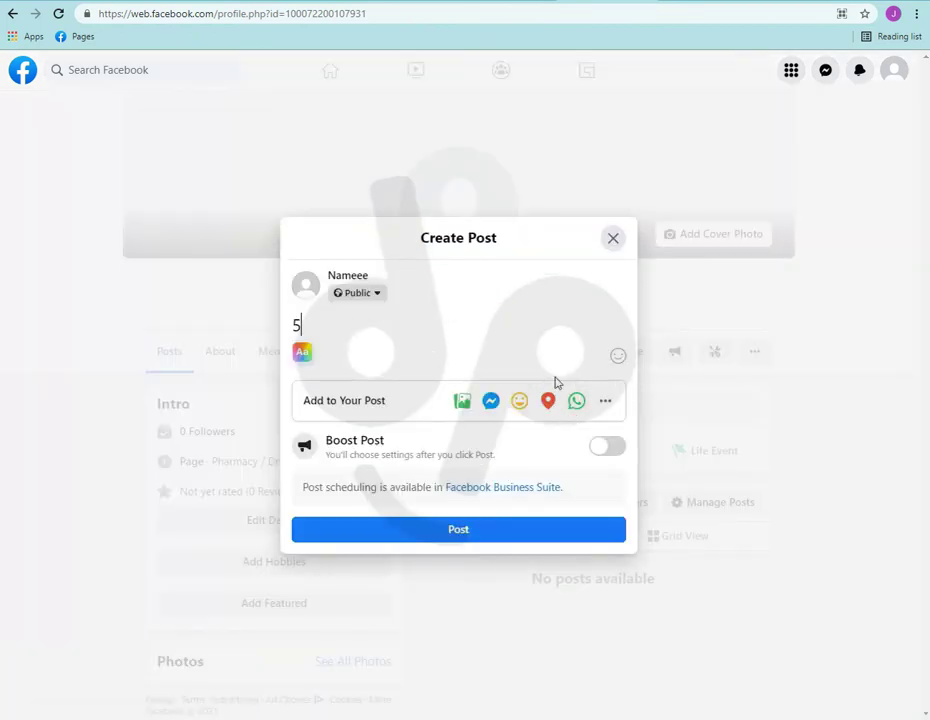
left_click(550, 536)
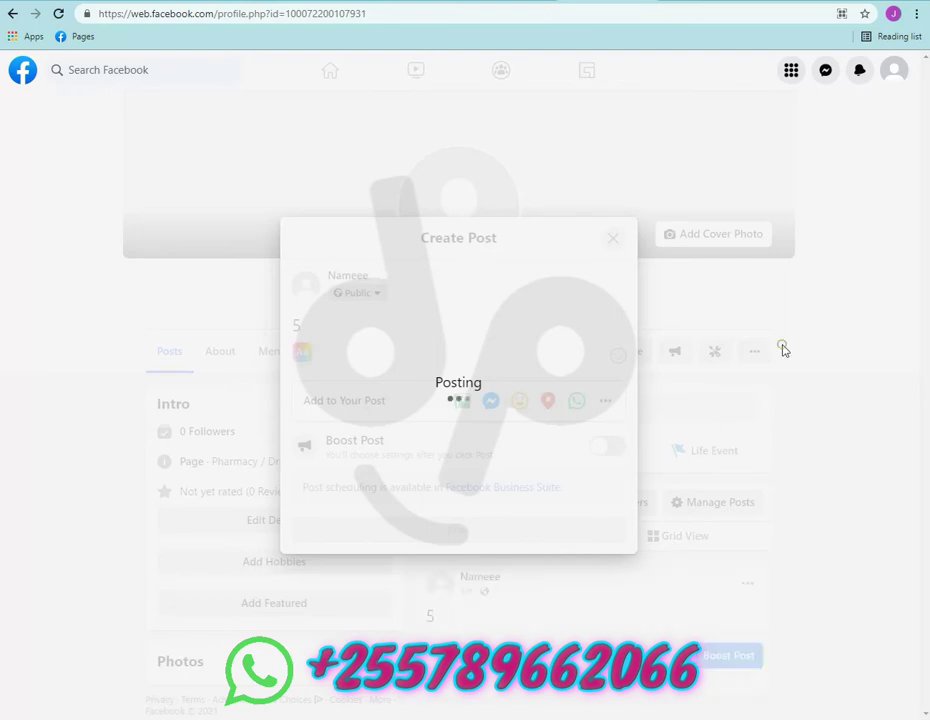
scroll(775, 424, "down", 2)
scroll(771, 457, "up", 2)
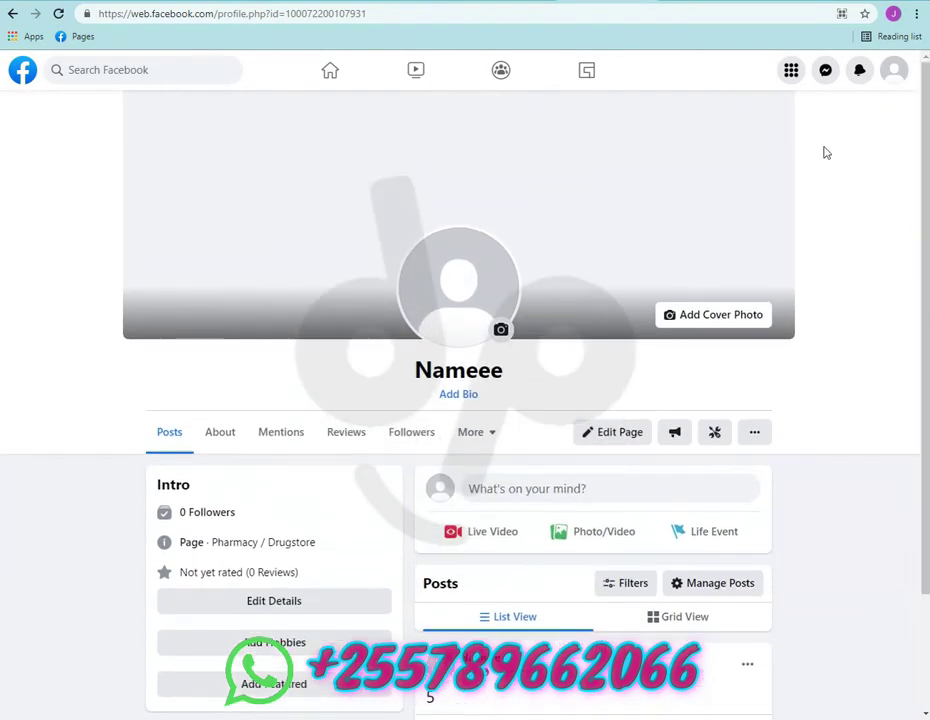
Switch from the Nameee page back to the personal profile using the full profile list.
left_click(895, 72)
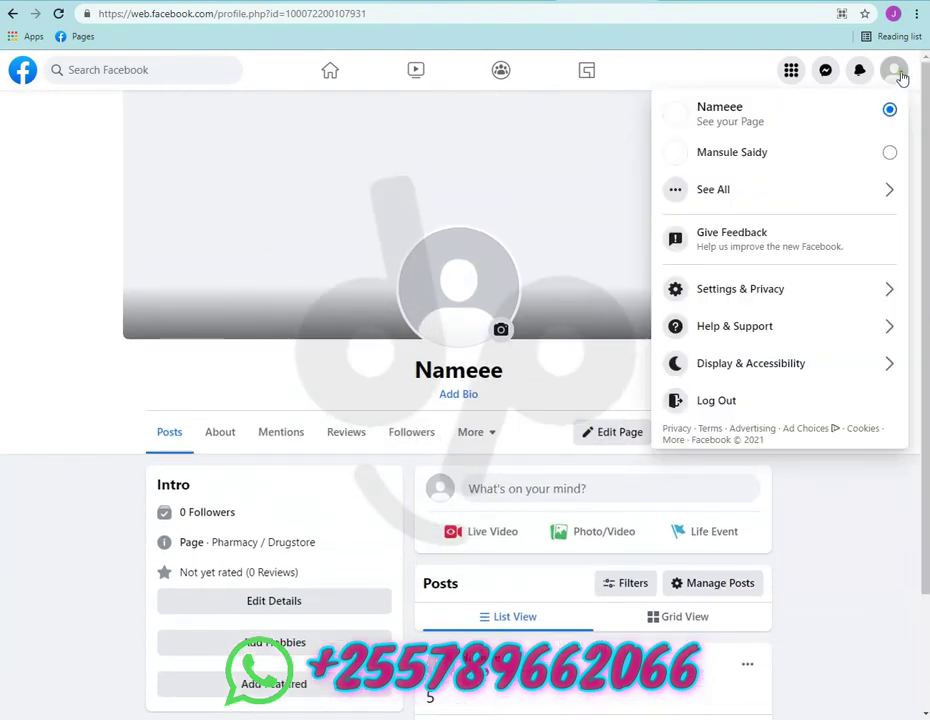
left_click(828, 189)
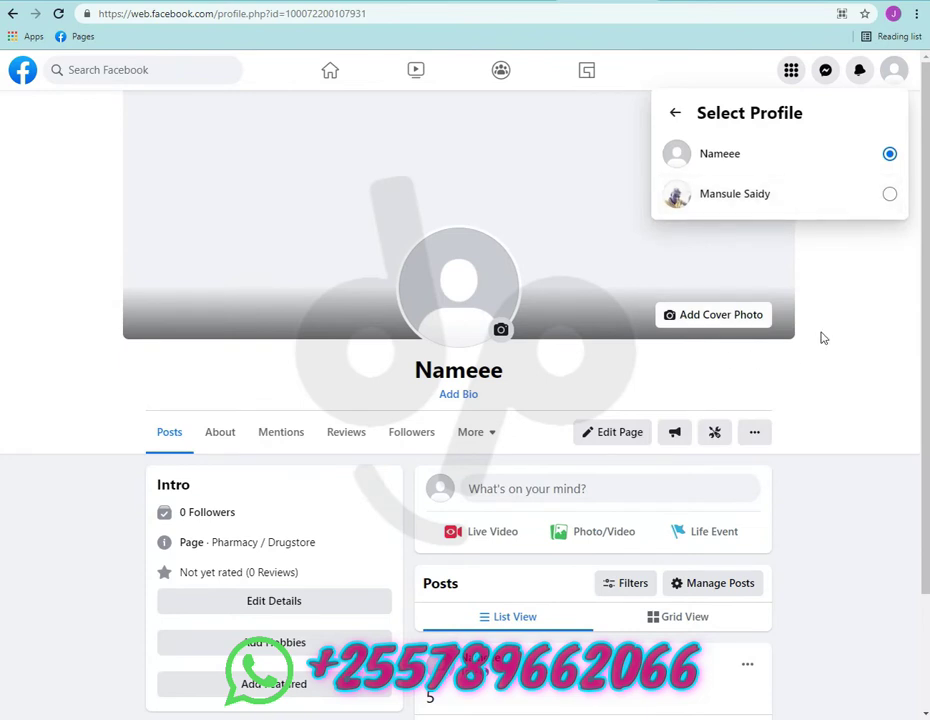
triple_click(733, 113)
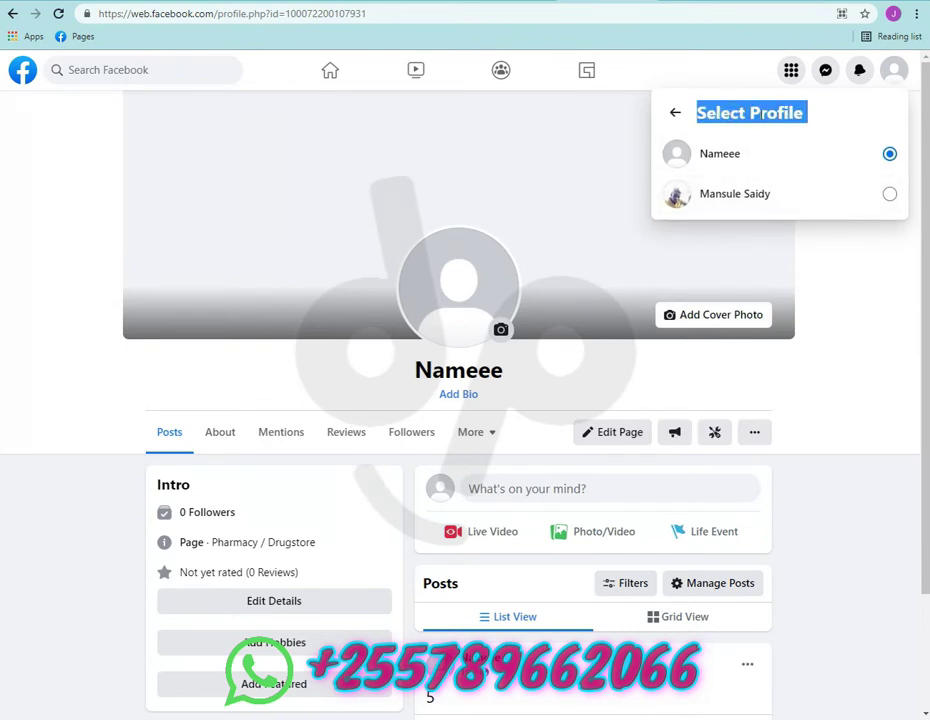
left_click(740, 205)
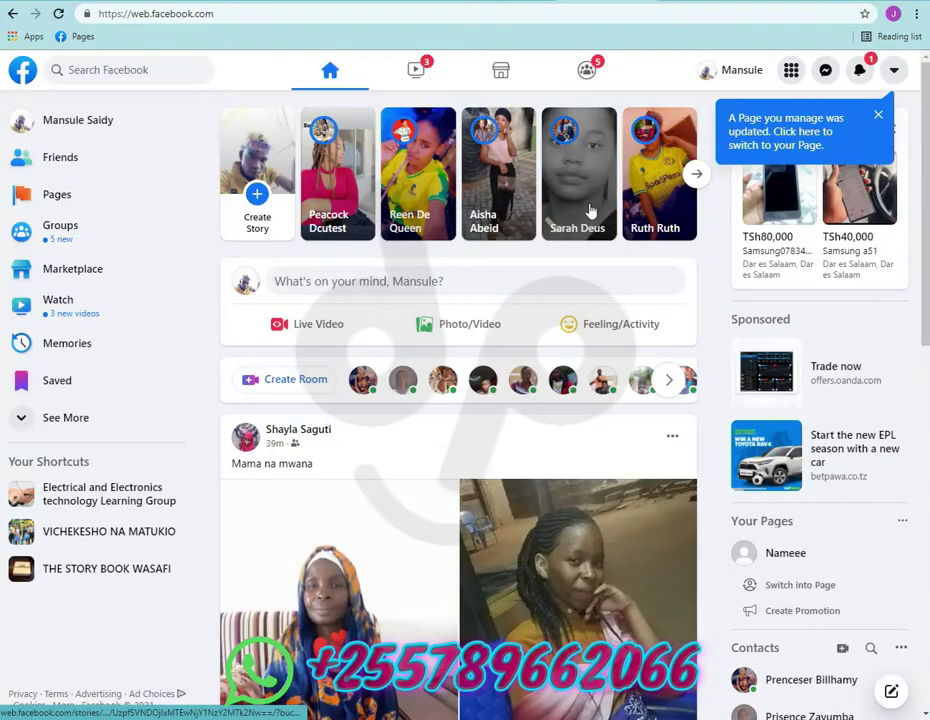
Open the list of managed pages and examine its updated pages and classic pages sections.
left_click(91, 200)
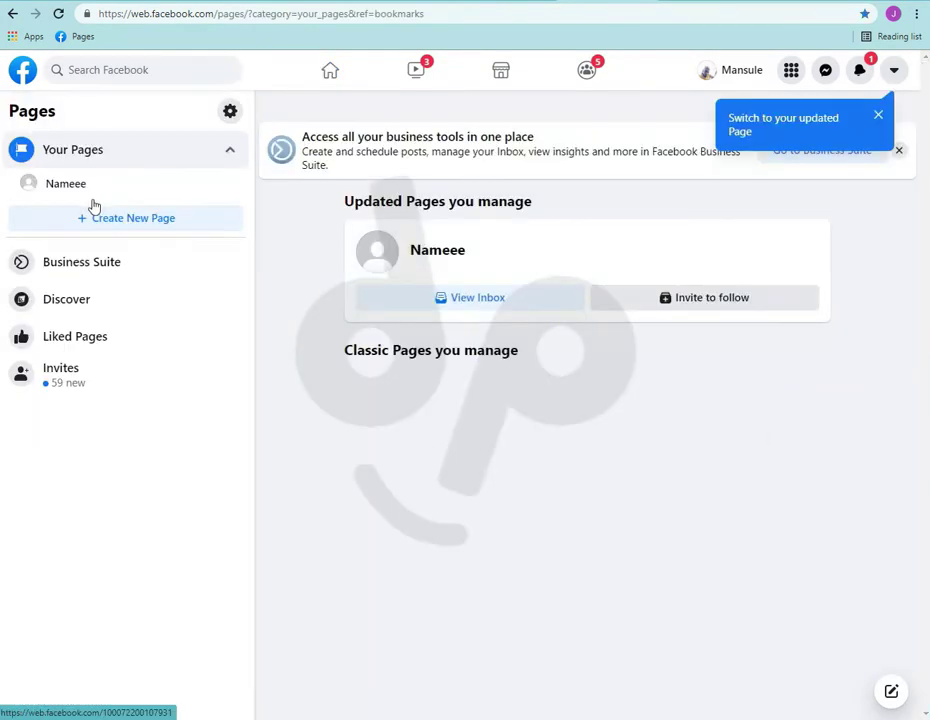
left_click(878, 114)
double_click(390, 214)
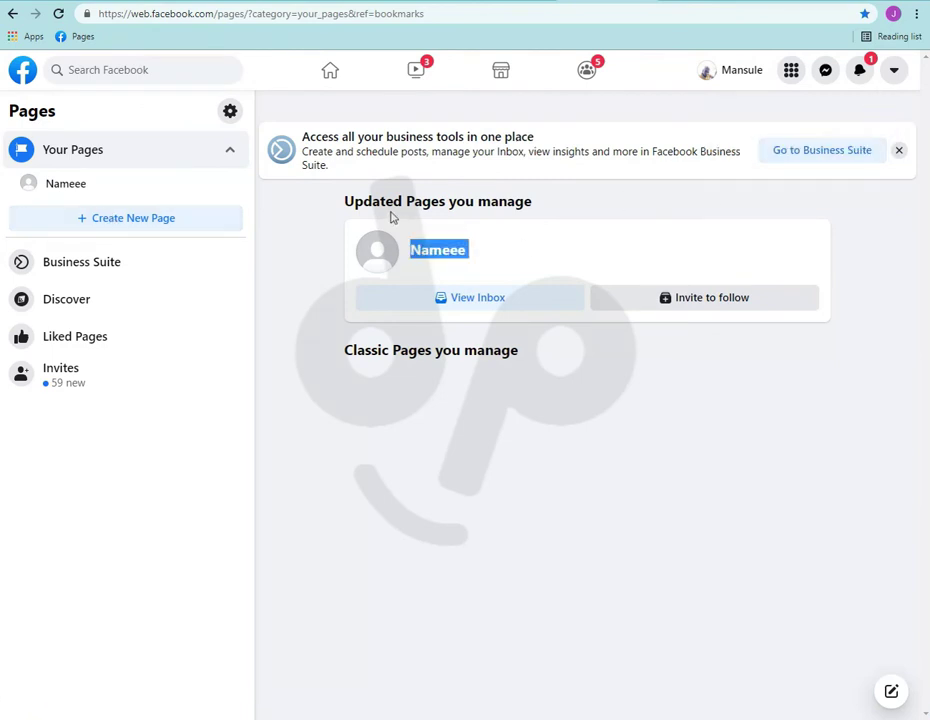
triple_click(390, 214)
left_click(545, 202)
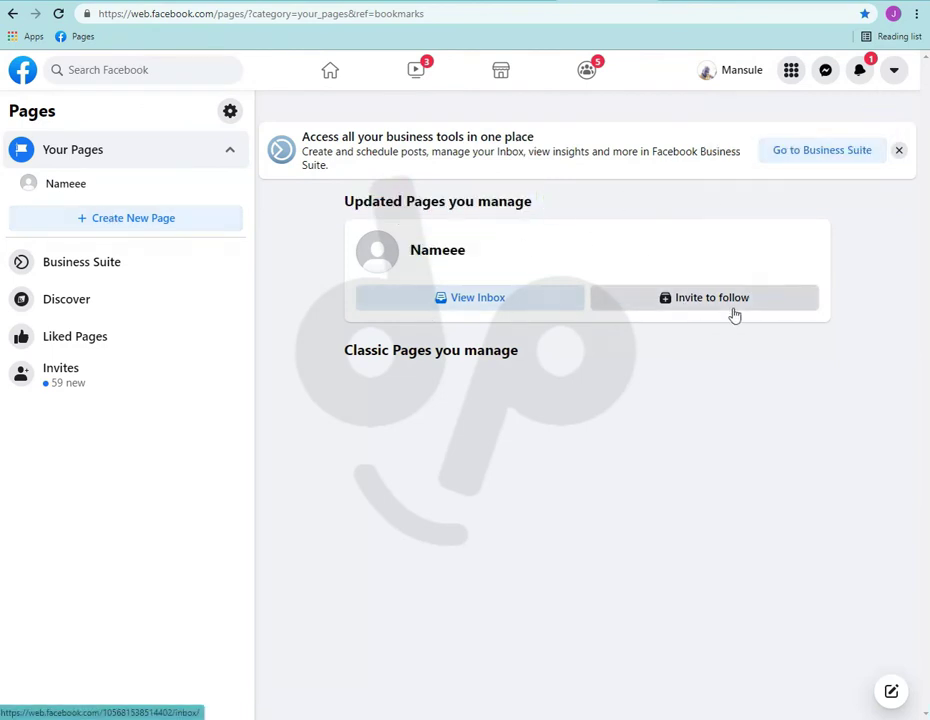
double_click(412, 350)
triple_click(333, 368)
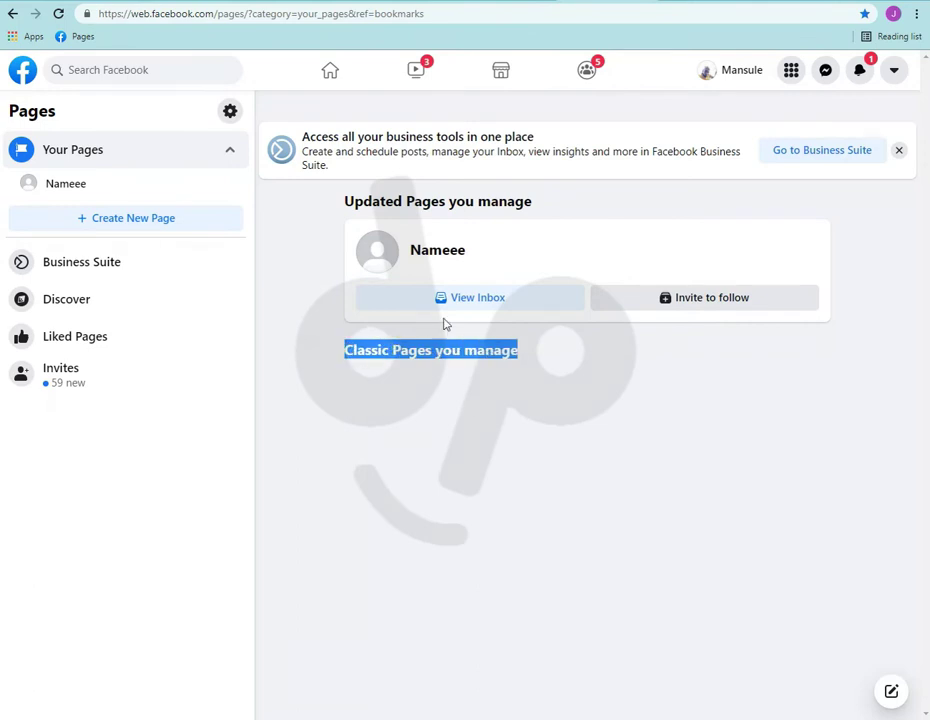
left_click(388, 442)
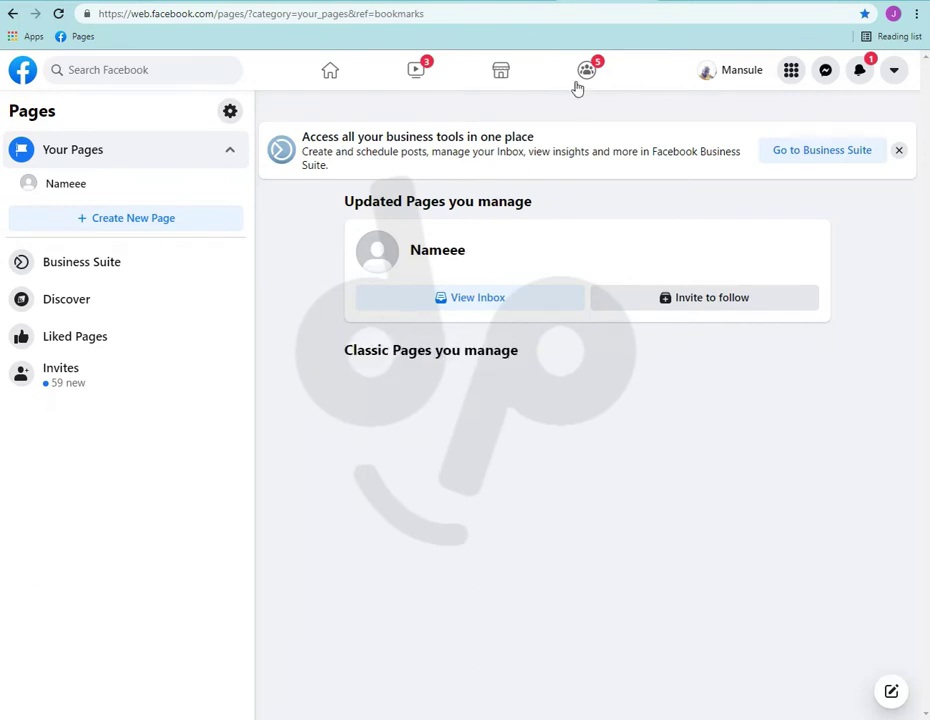
Go to web.facebook.com/help/delete_account and request permanent deletion of the account, agreeing to delete the Nameee page with it.
right_click(488, 17)
left_click(575, 141)
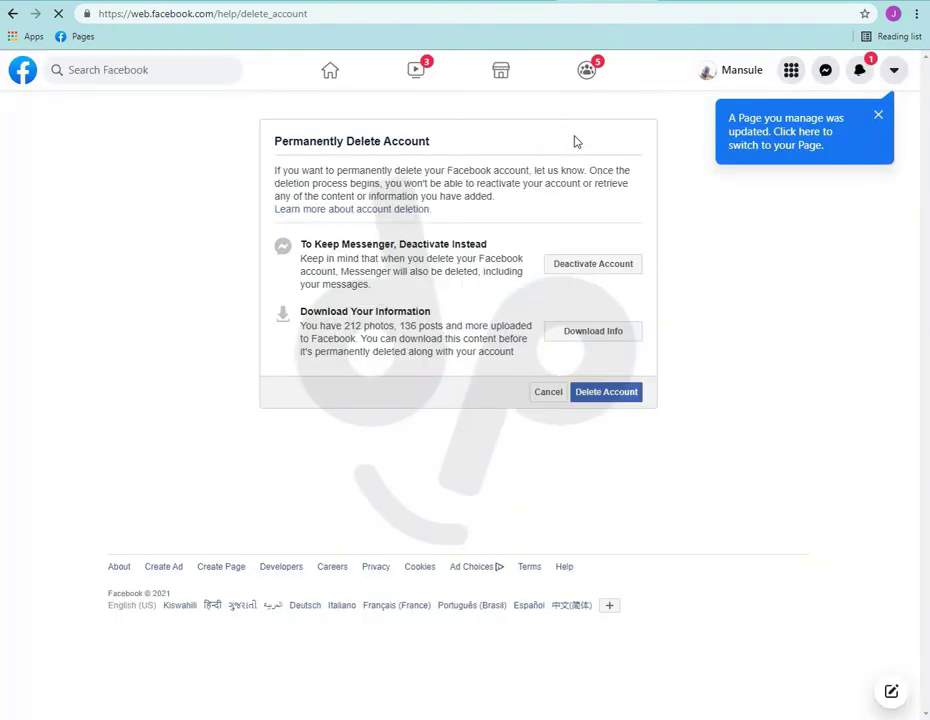
left_click(606, 396)
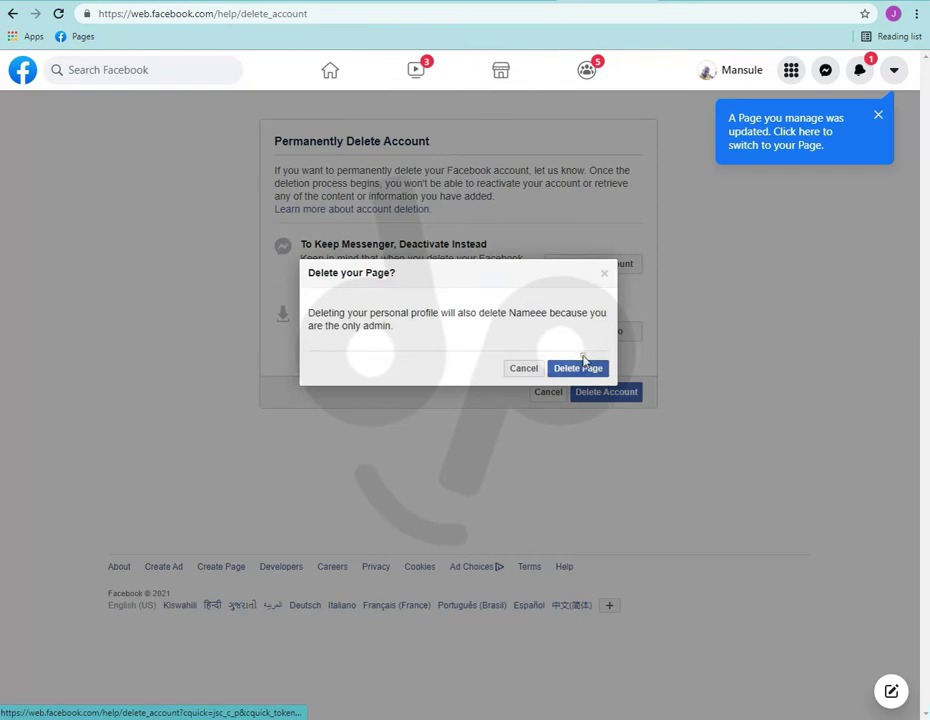
left_click(582, 367)
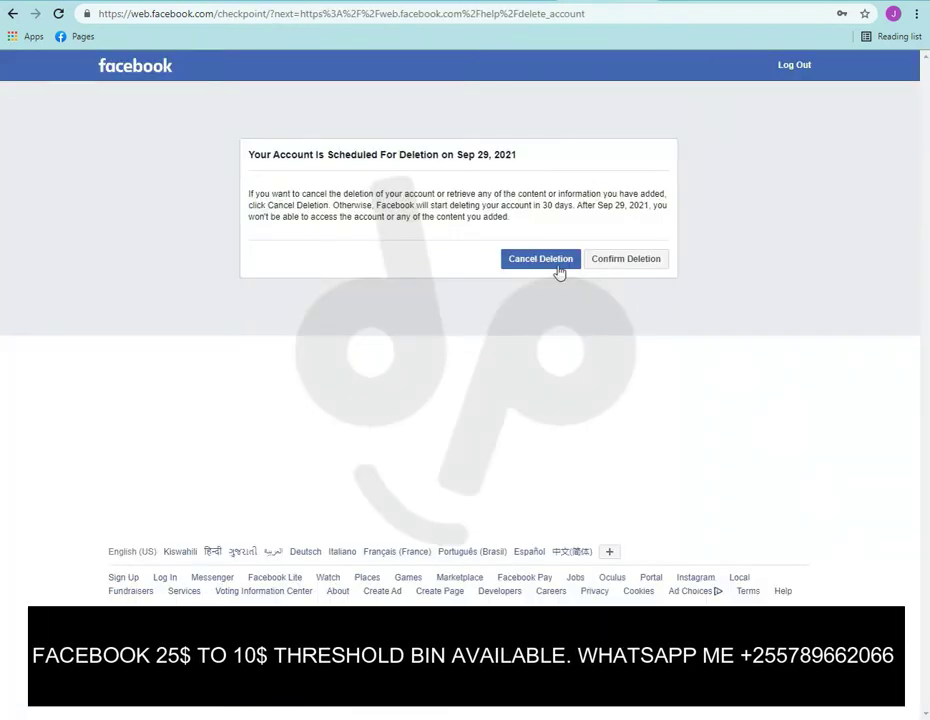
Cancel the scheduled deletion of the account.
left_click(522, 265)
left_click(625, 19)
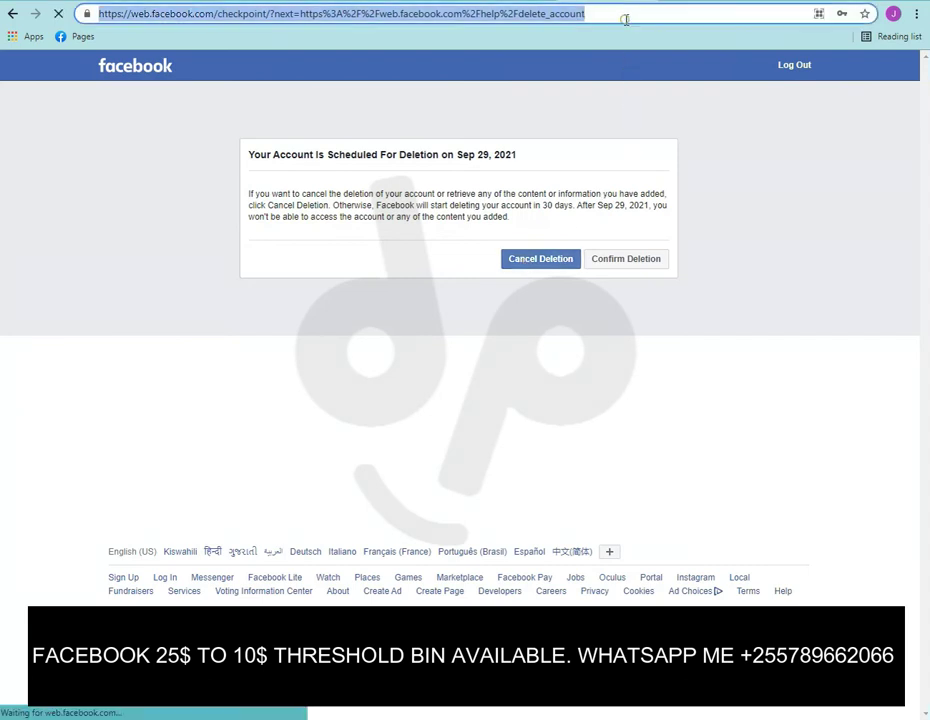
double_click(662, 19)
left_click(662, 18)
type("this is ")
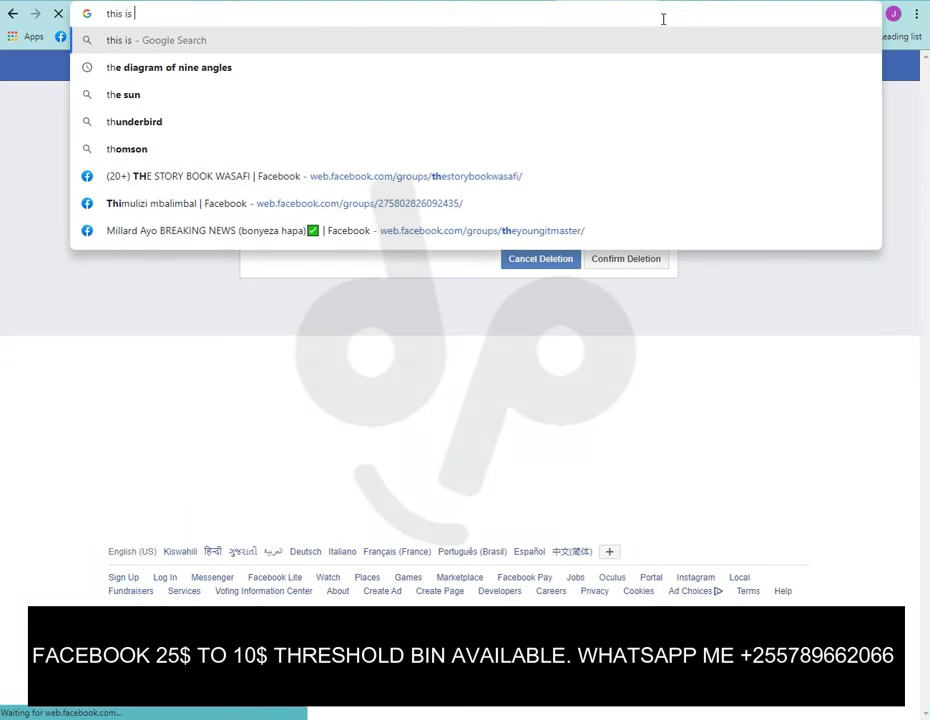
type("the way ")
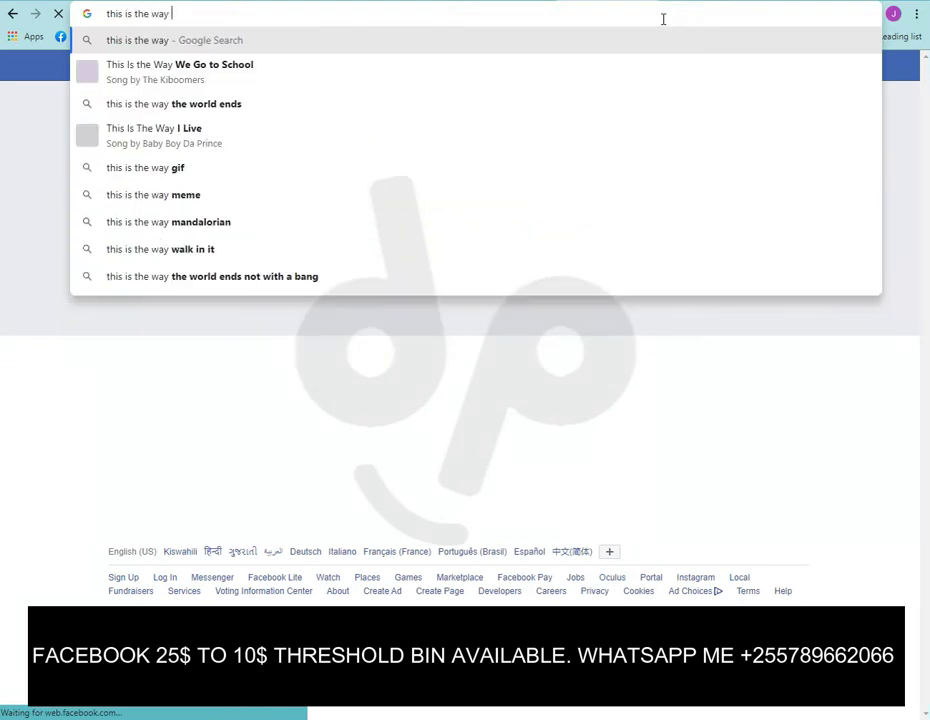
type("to delete")
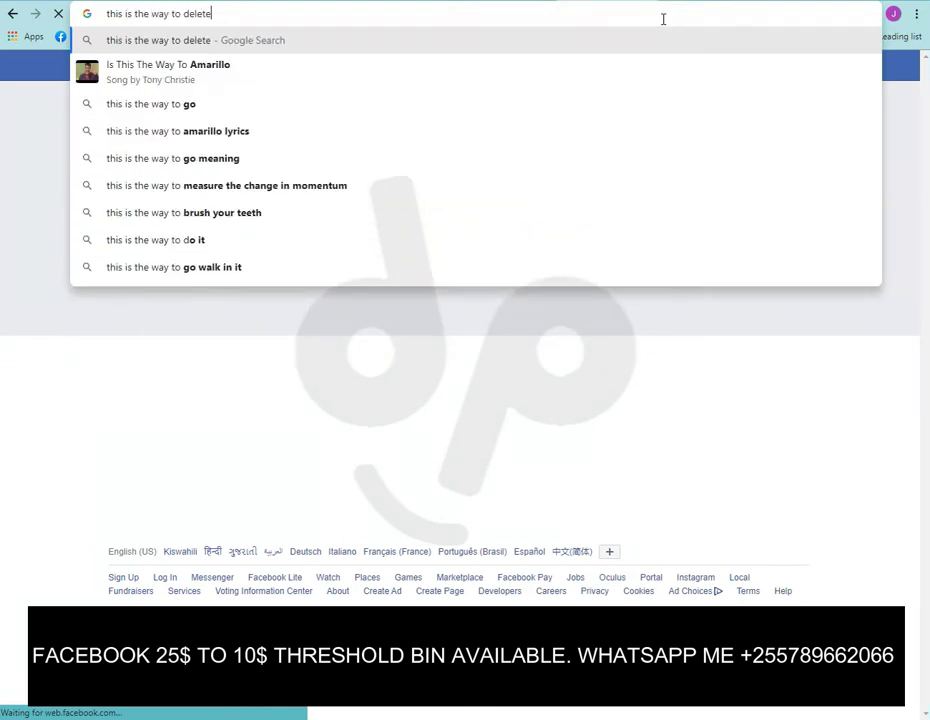
type(" the s")
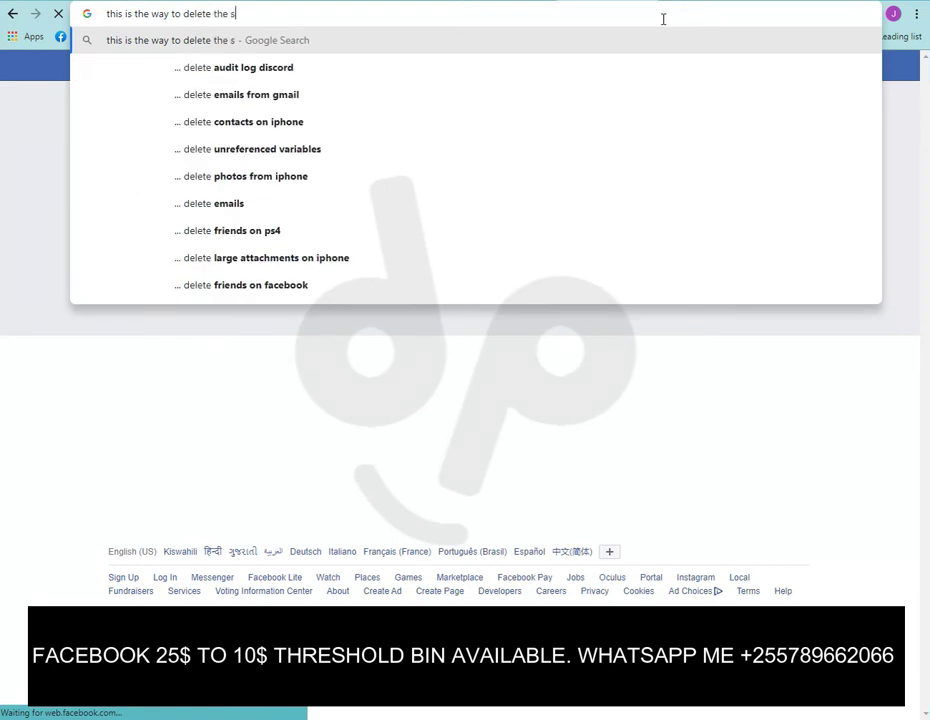
type("econd p")
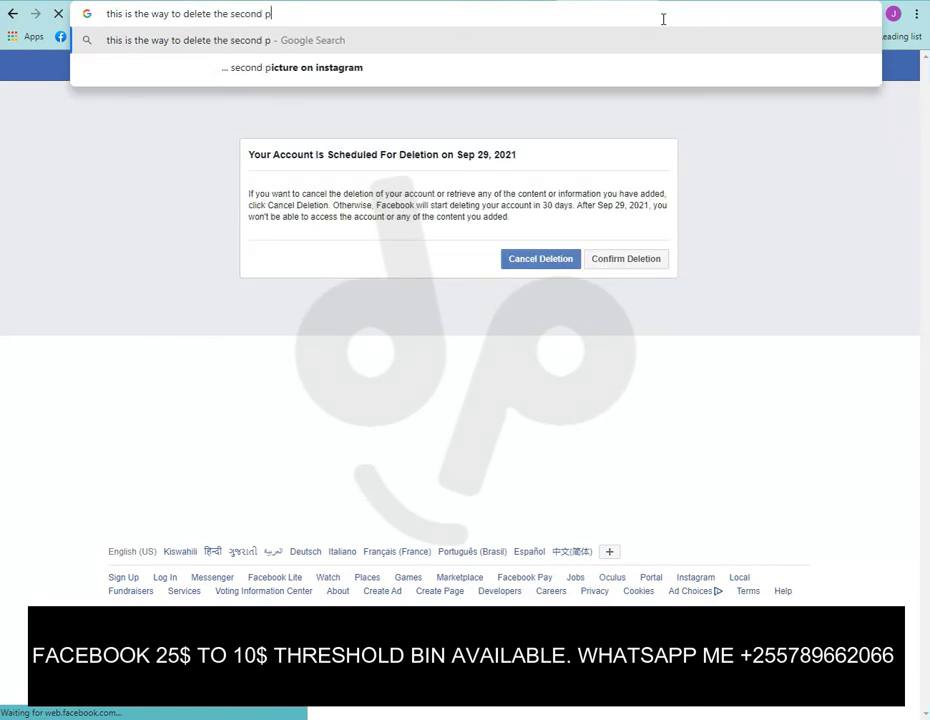
type("rofile in ")
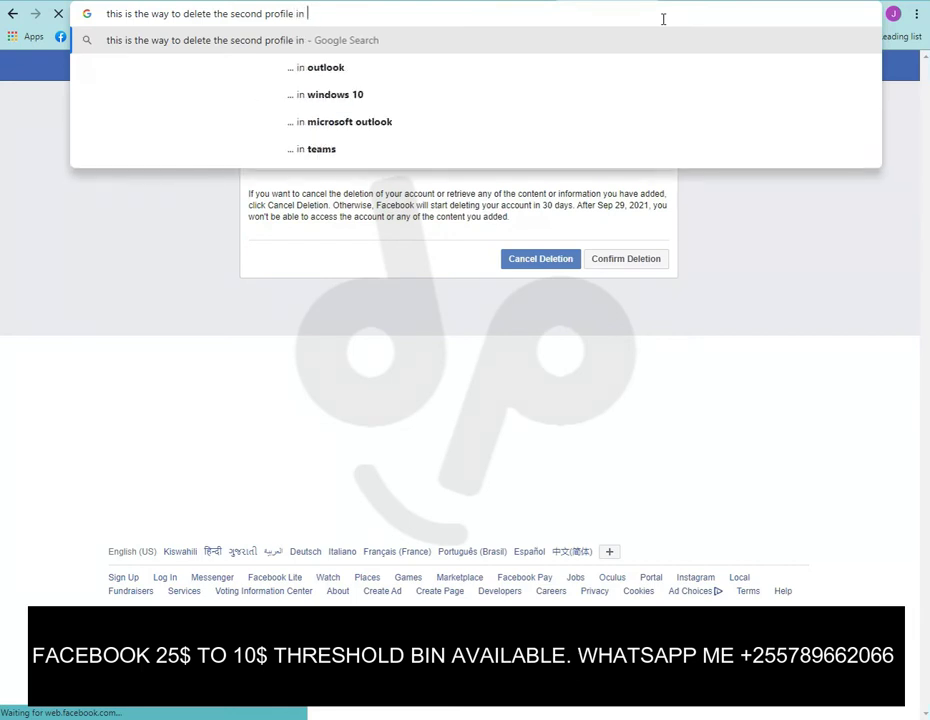
type("pages")
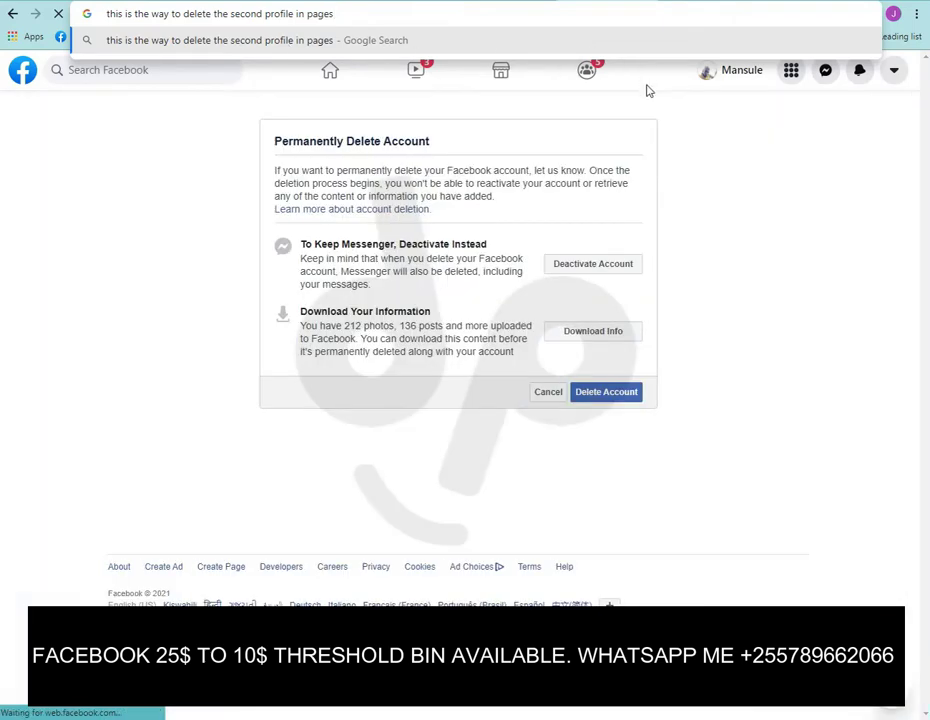
left_click(728, 142)
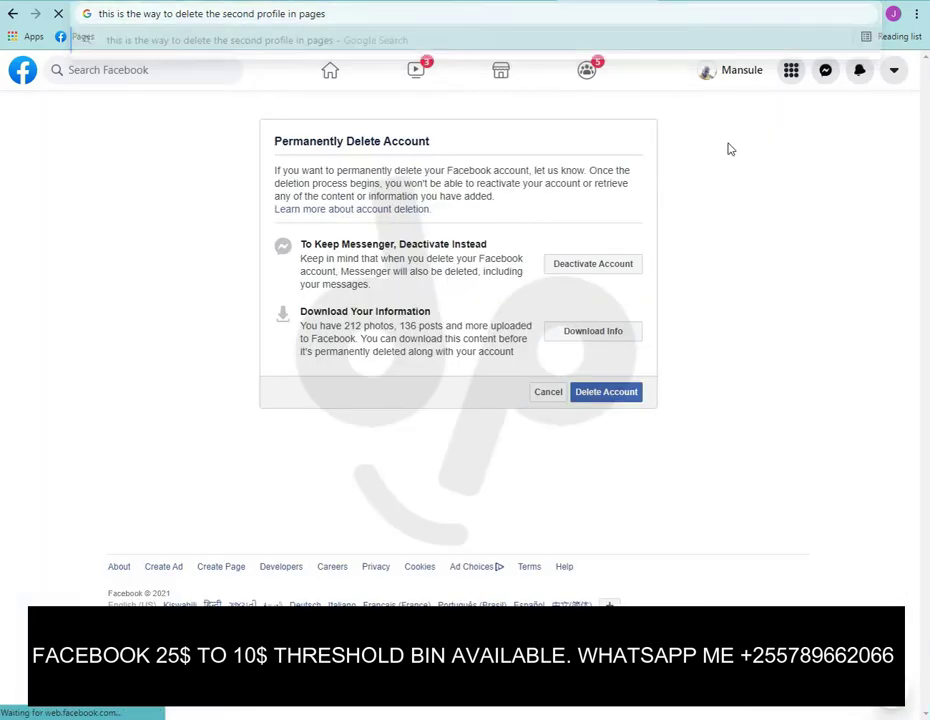
Open the Pages section from the home feed and reload it to check which managed pages remain.
left_click(319, 90)
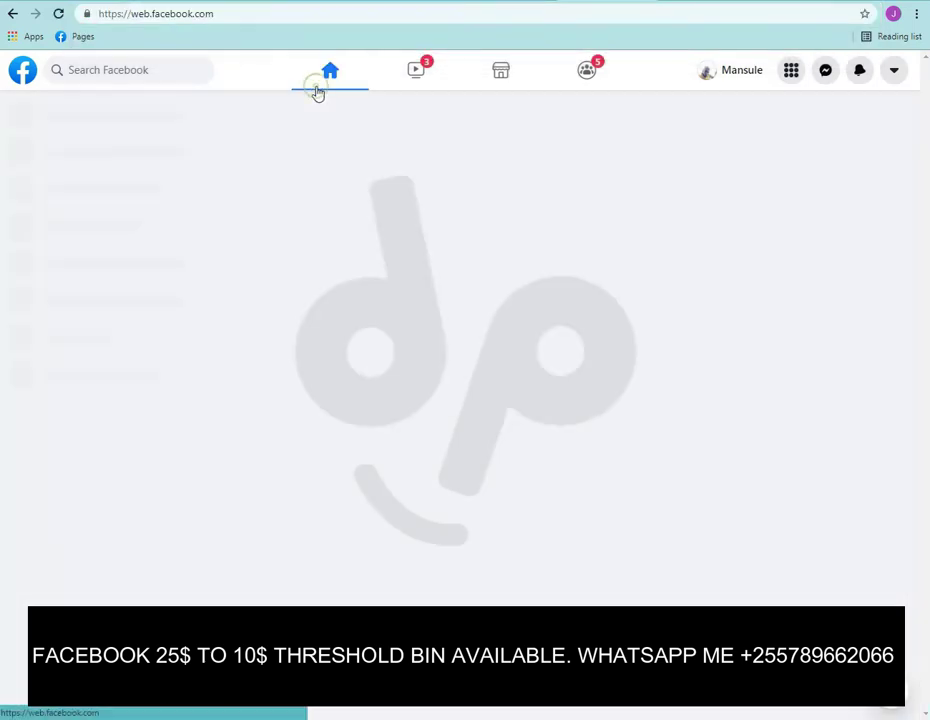
left_click(116, 199)
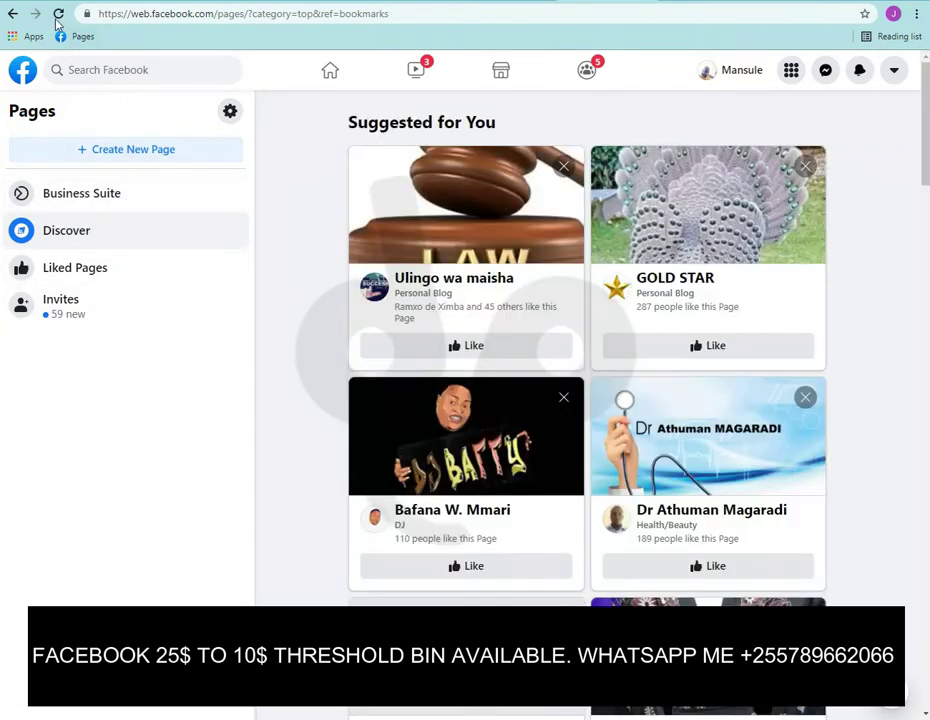
left_click(58, 14)
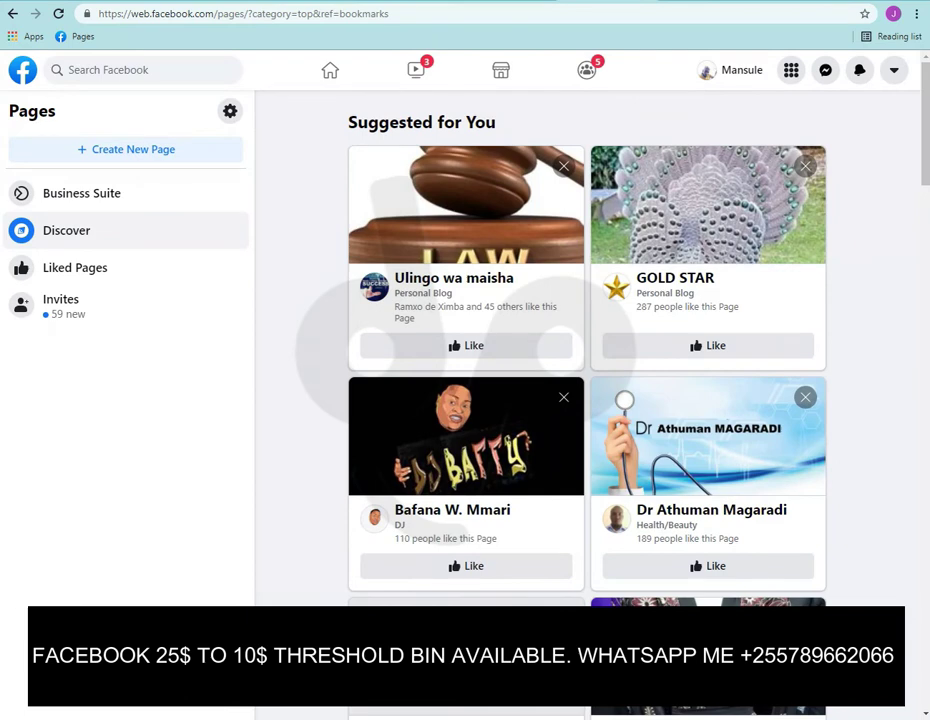
Open Notepad and write "AS YOU SEE WE HAVE ARLEAD DELETE THE PROFILE PAGE", "LET US CREATE A REQAL BUSINES PAGE" and "GO TO FACEBOOK ADSMANAGER".
key("Return")
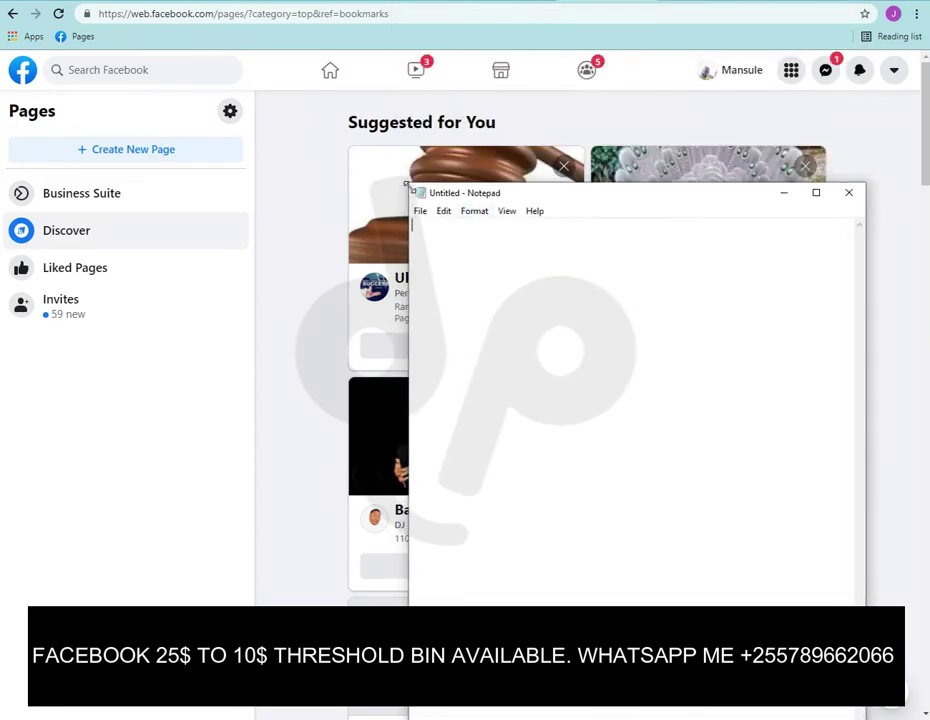
mouse_move(421, 193)
left_mouse_down()
mouse_move(494, 265)
mouse_move(583, 378)
mouse_move(623, 185)
left_mouse_up()
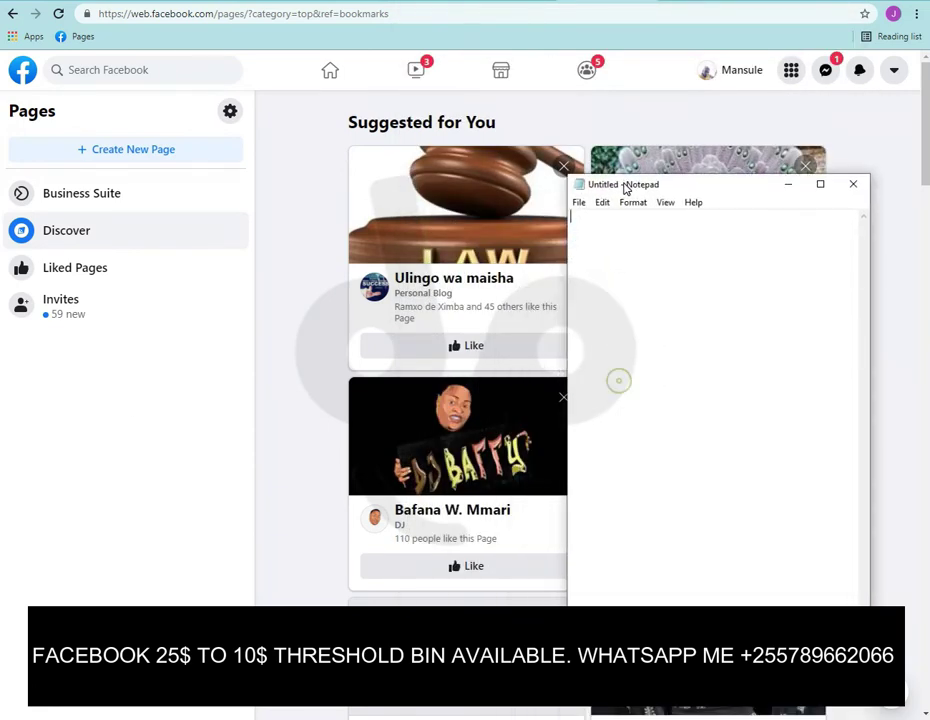
type("AS YOU SEE W")
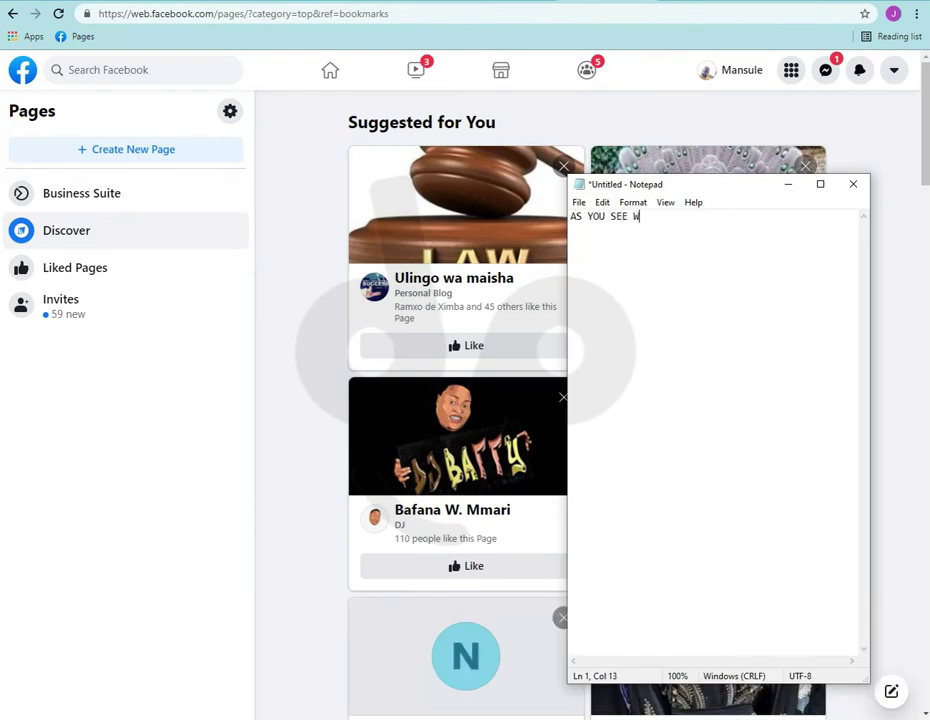
type("E HAVE ARLEAD DE")
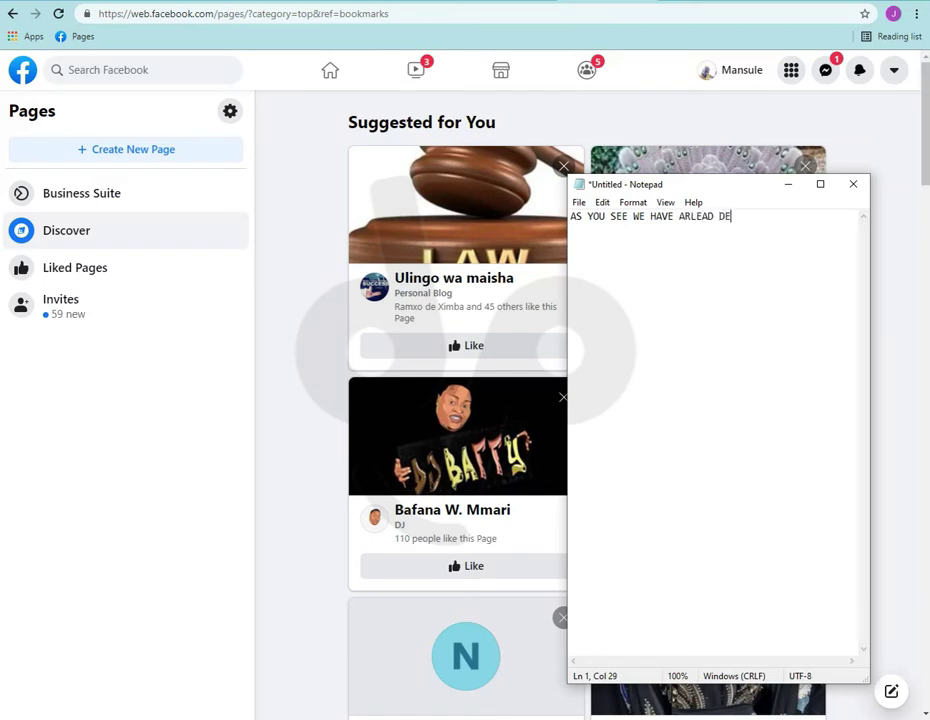
type("LETE THE PROFILE PAGE")
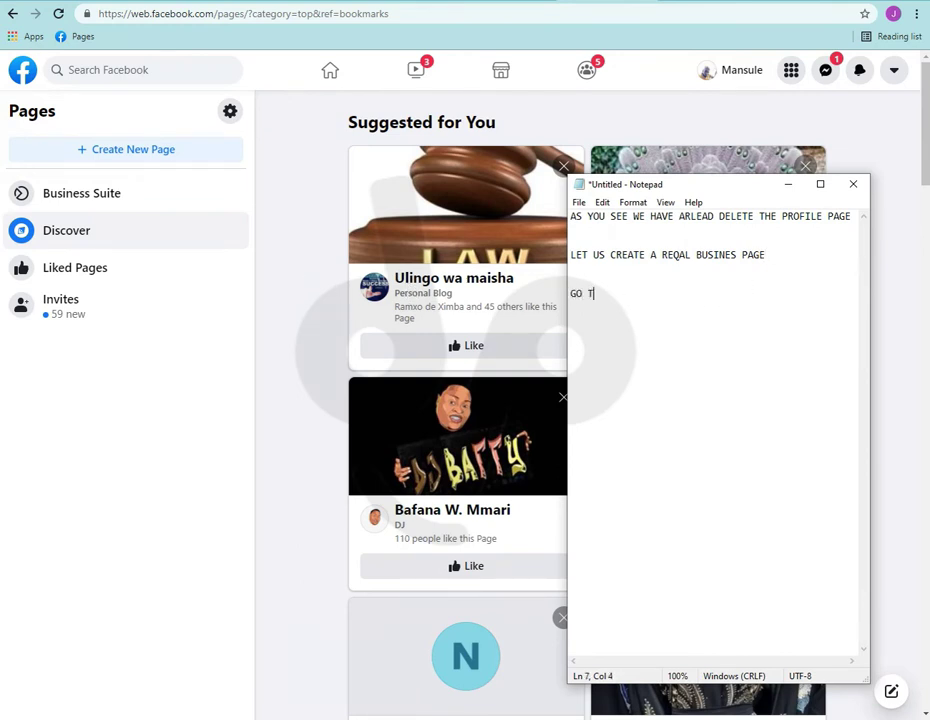
type("ACEBOOK ADSMA")
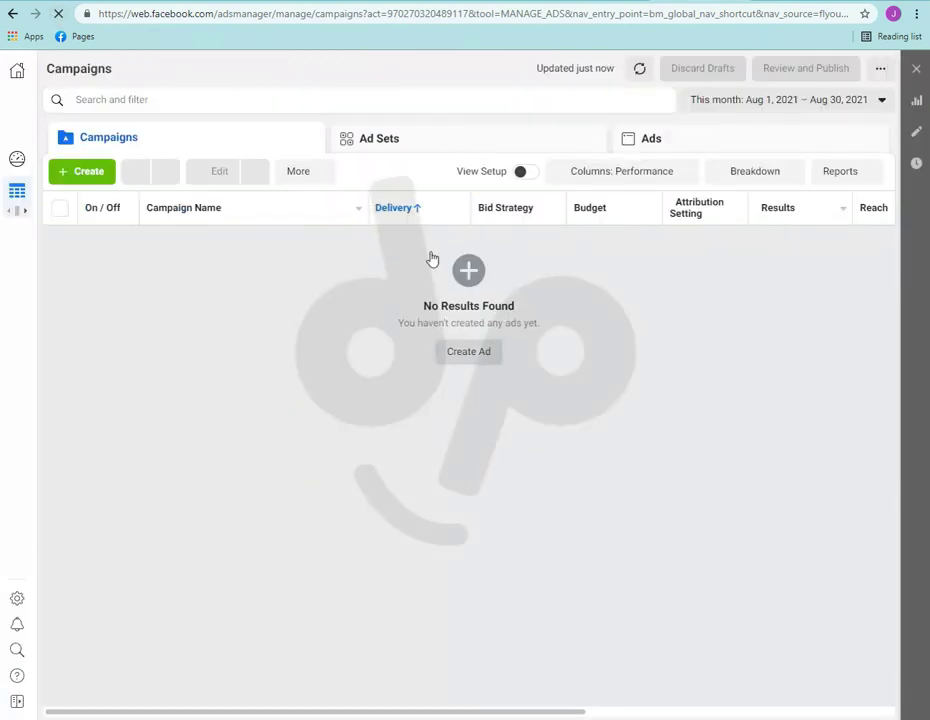
Start a new ad campaign with the Traffic objective and continue through the default ad set to the new ad's Facebook Page setting.
left_click(466, 355)
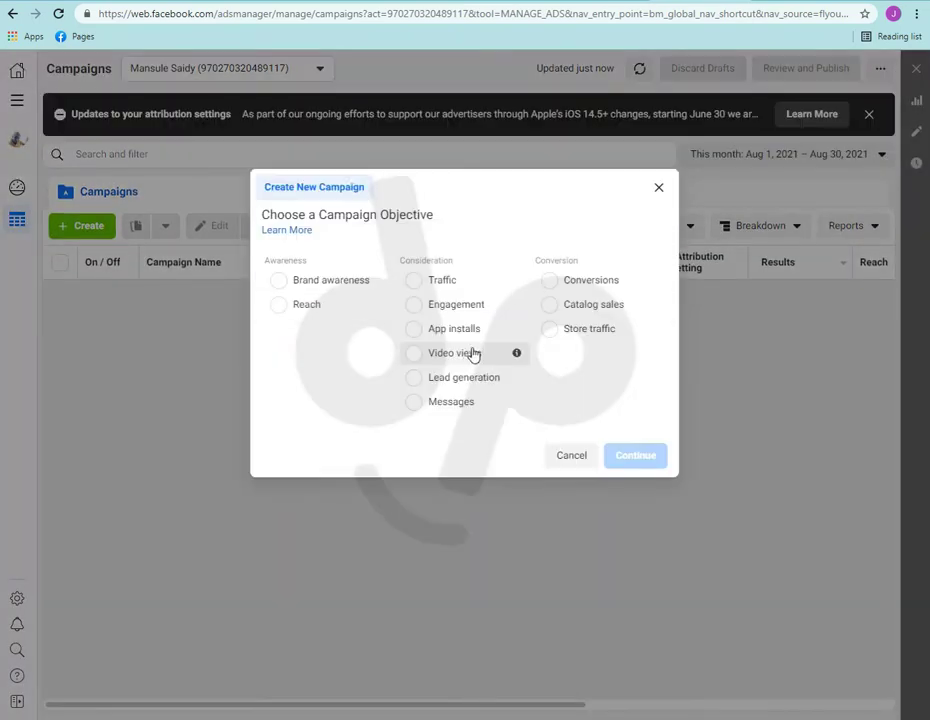
left_click(498, 284)
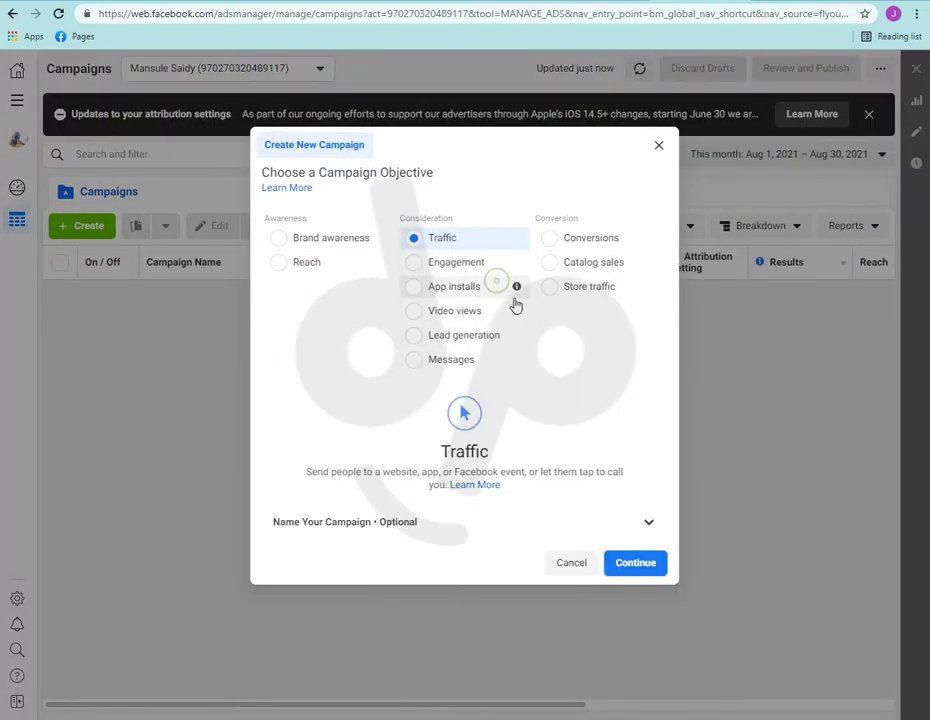
left_click(617, 560)
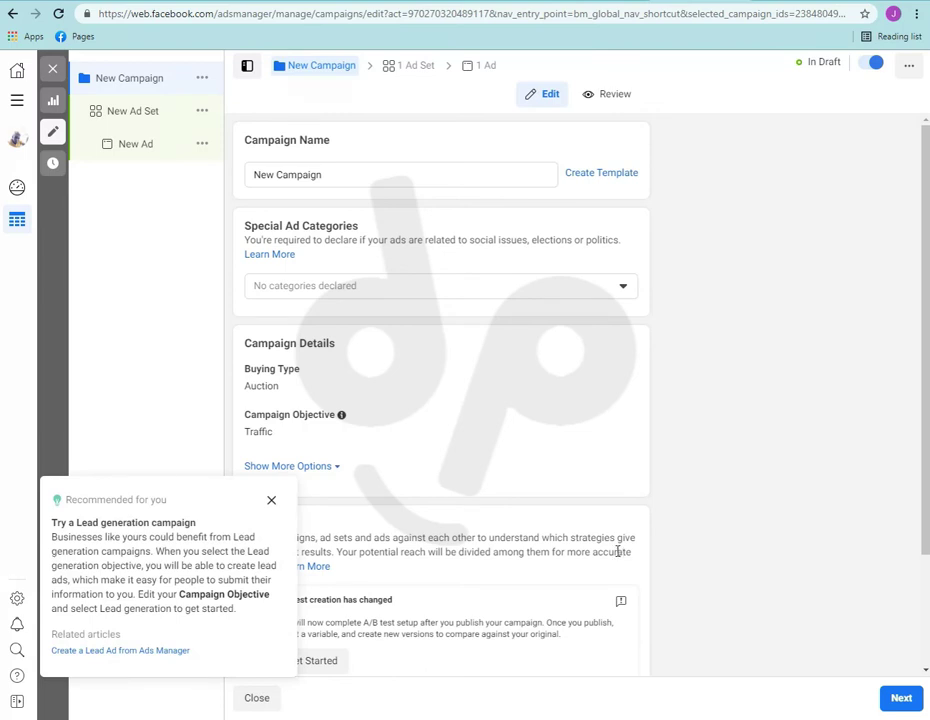
scroll(620, 555, "down", 2)
left_click(903, 704)
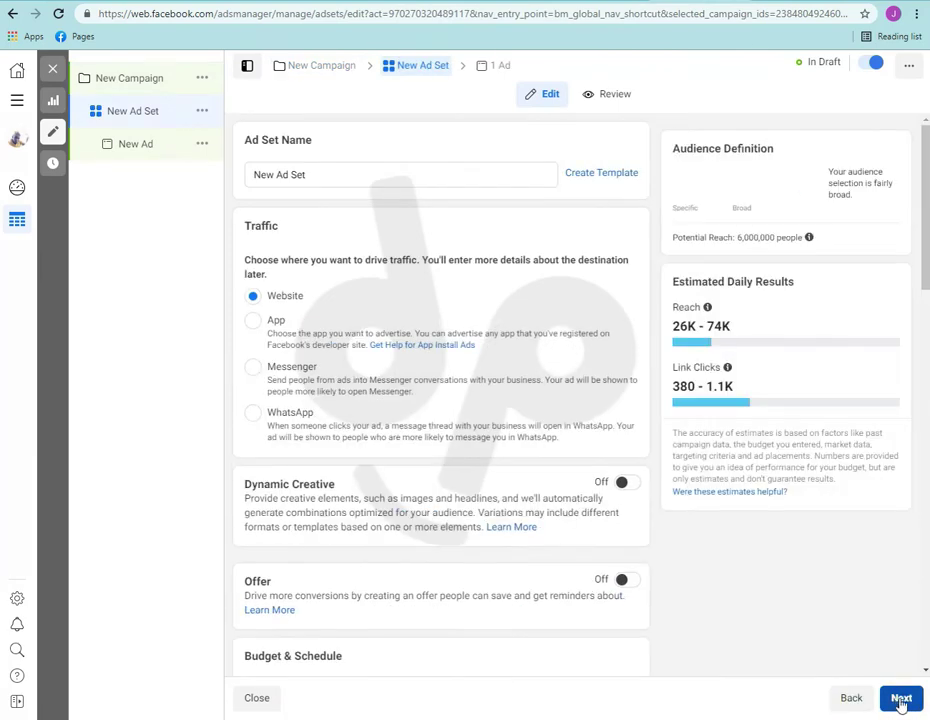
left_click(901, 698)
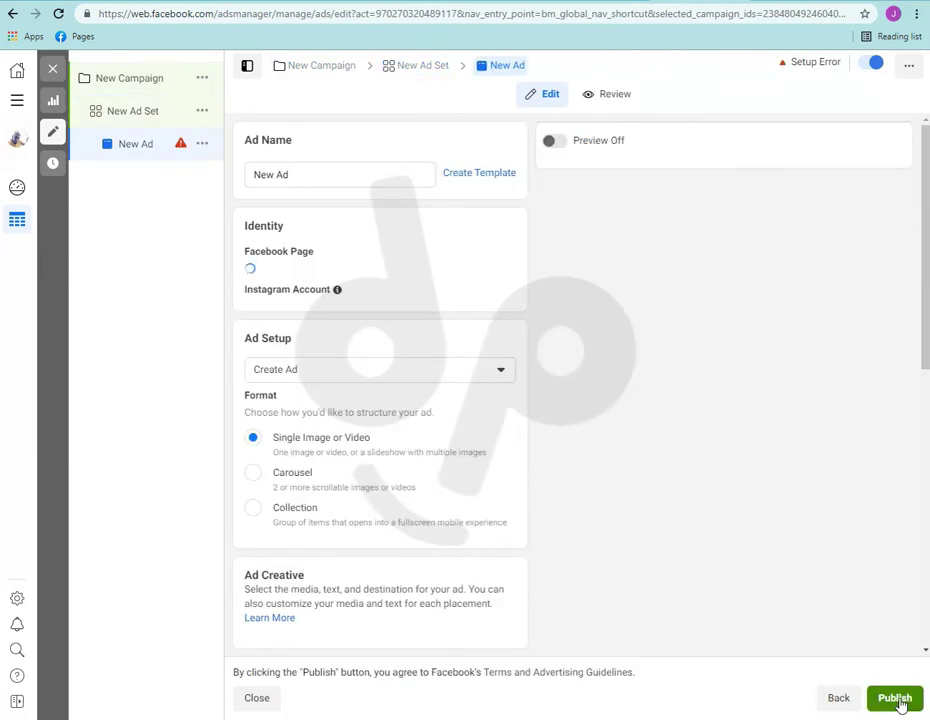
triple_click(266, 257)
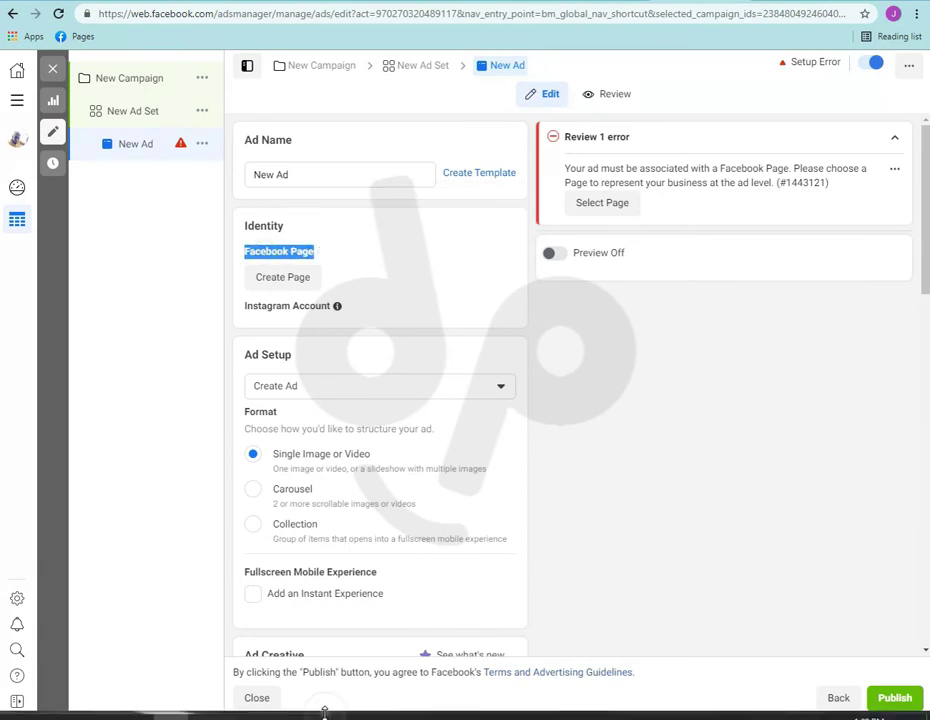
Add the lines "U SEE................." and "CLICK ON CREATE PAGE" below the existing Notepad notes.
left_click(324, 712)
key("Return")
key("Return")
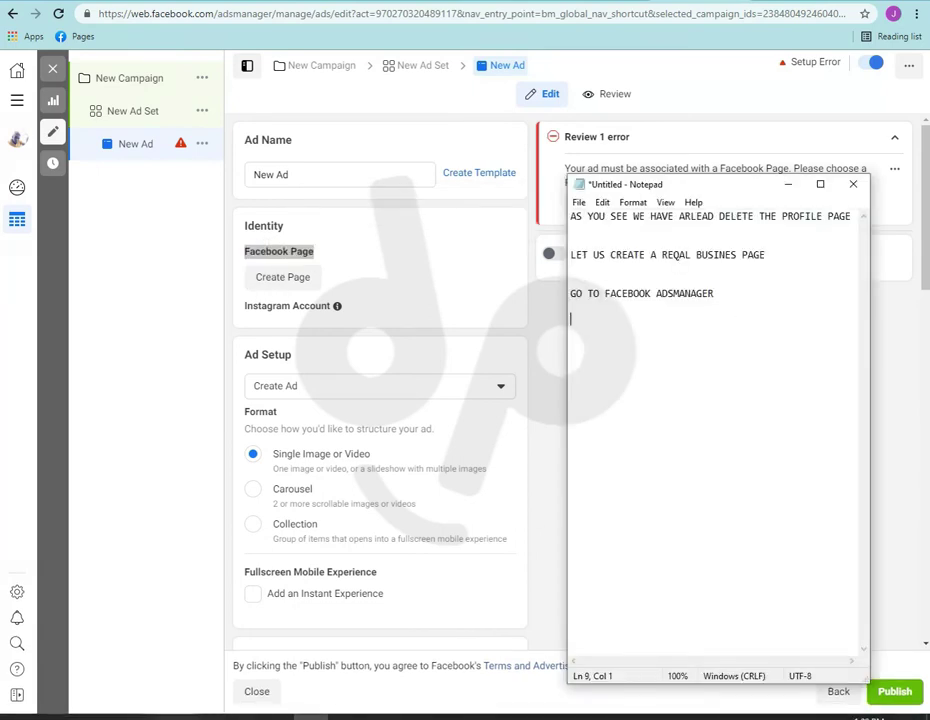
key("Return")
type("U SEE.................")
key("Return")
key("Return")
type("CLICK ")
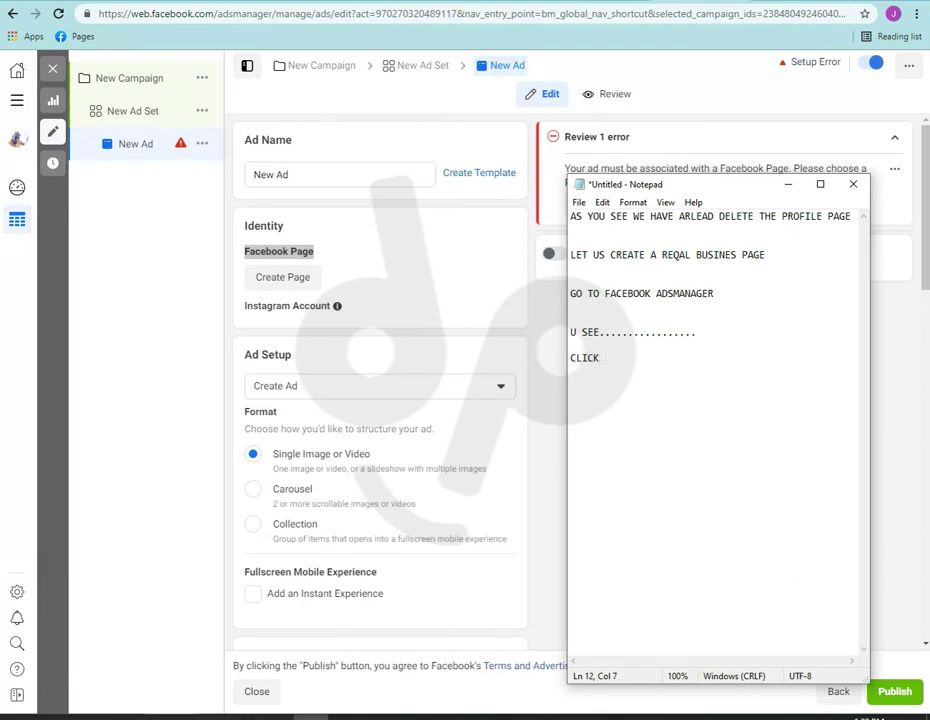
type("ON CREATE PAGE")
left_click_drag(701, 365, 610, 365)
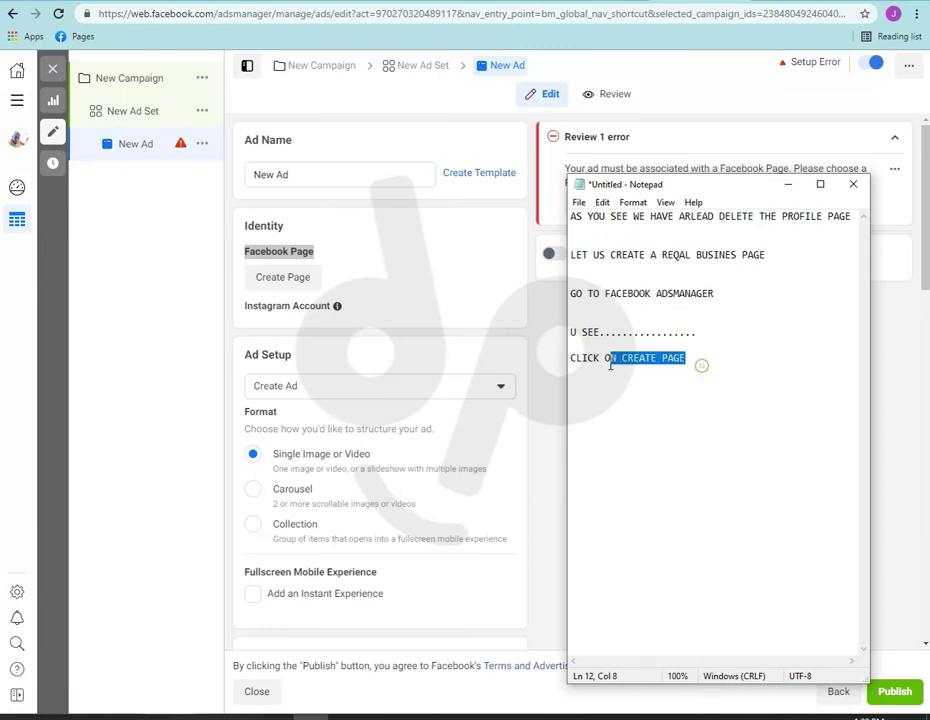
left_click(556, 382)
Try to create a Facebook page from the ad's identity section, named Page name, with category Real Estate and a profile picture.
left_click(306, 285)
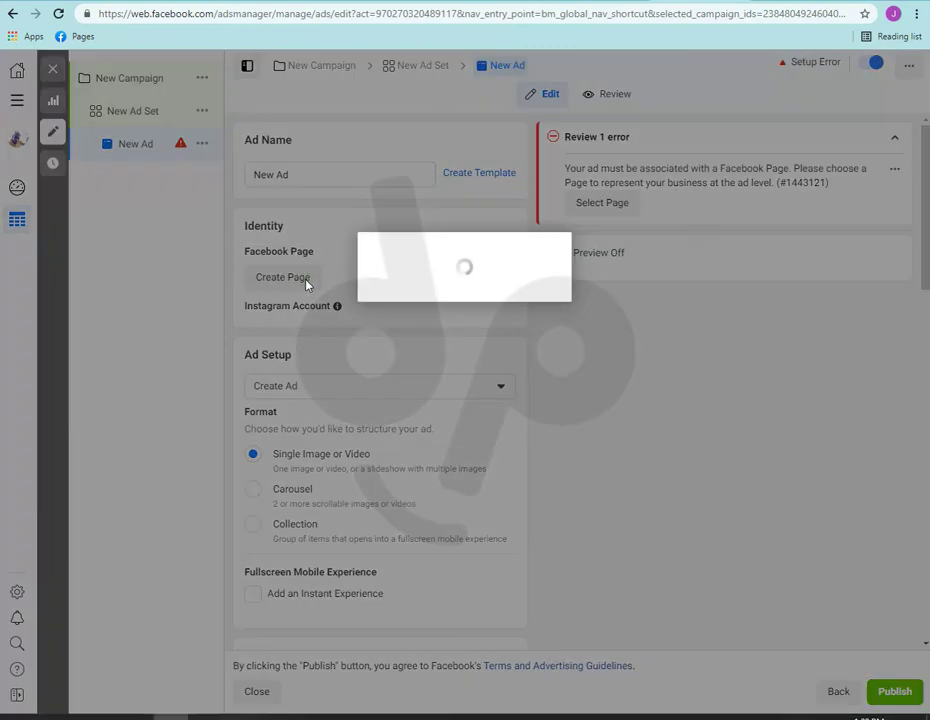
left_click(410, 237)
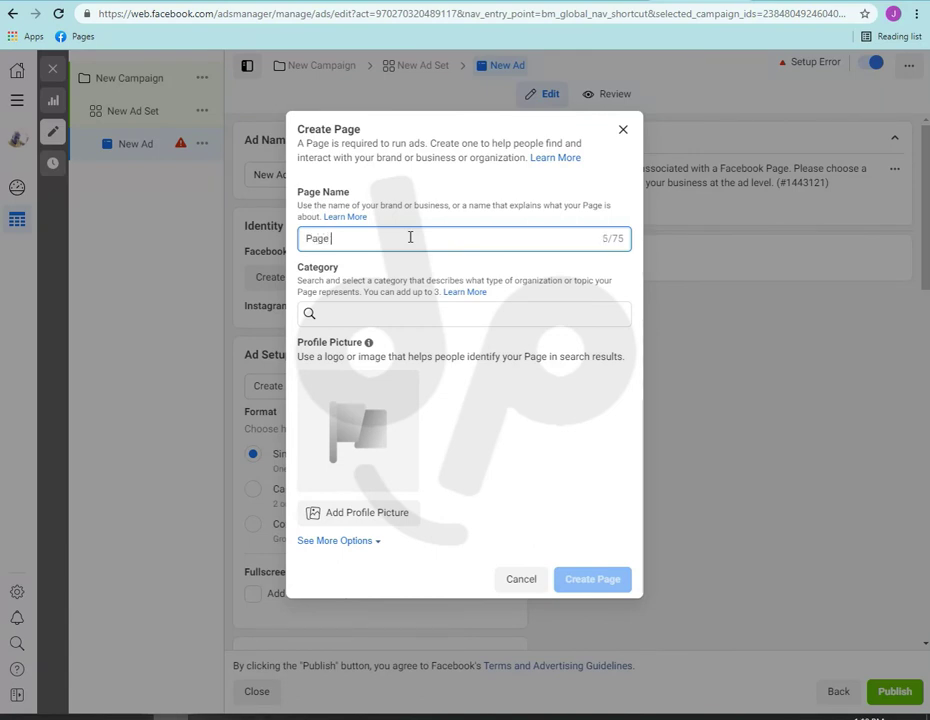
left_click(392, 320)
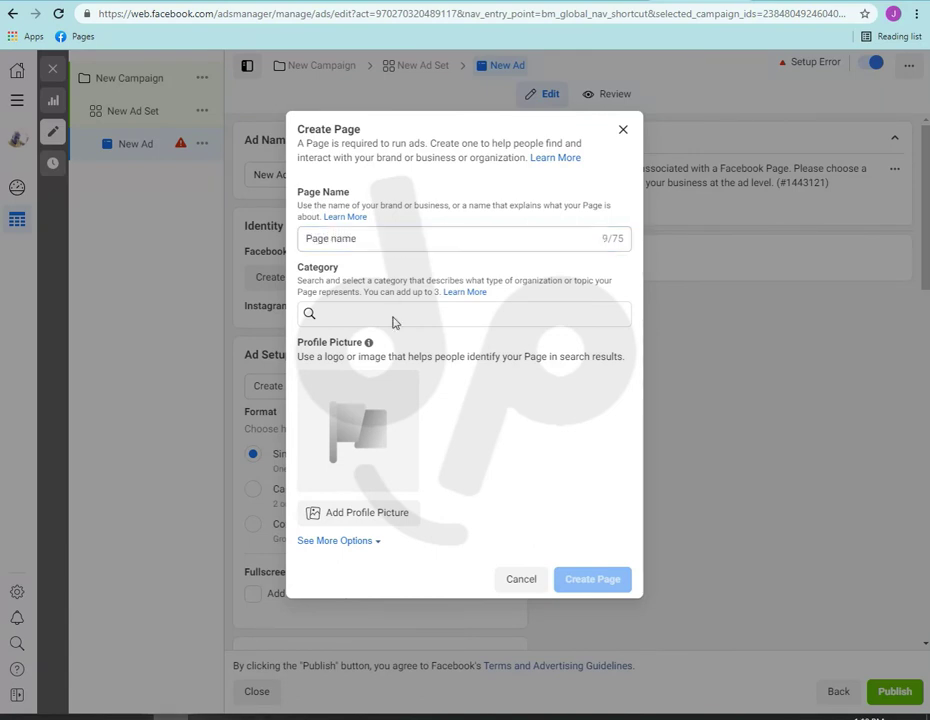
type("category")
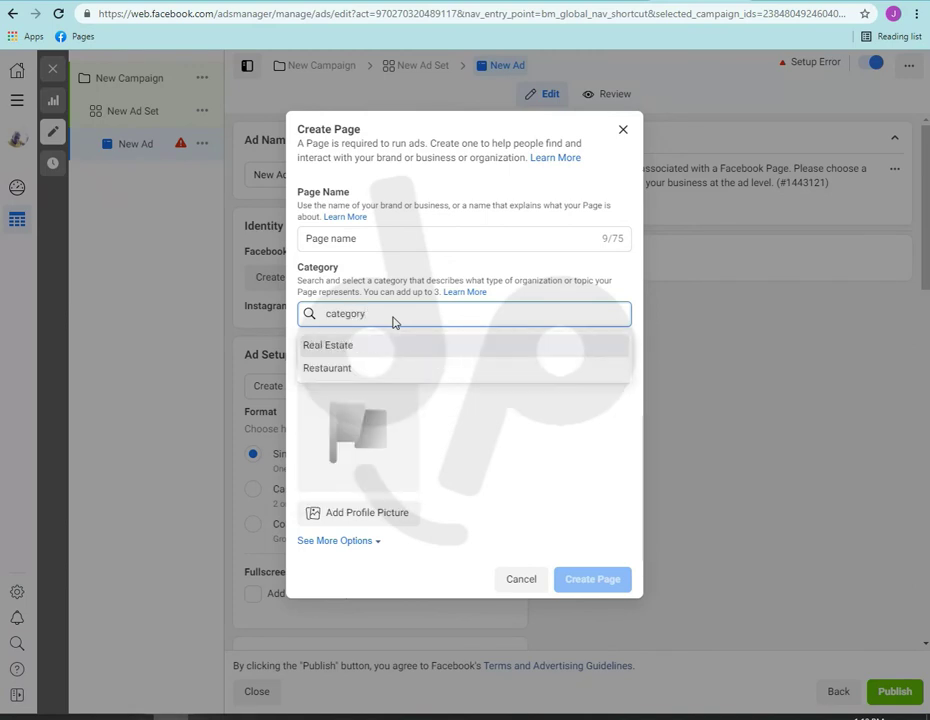
left_click(386, 342)
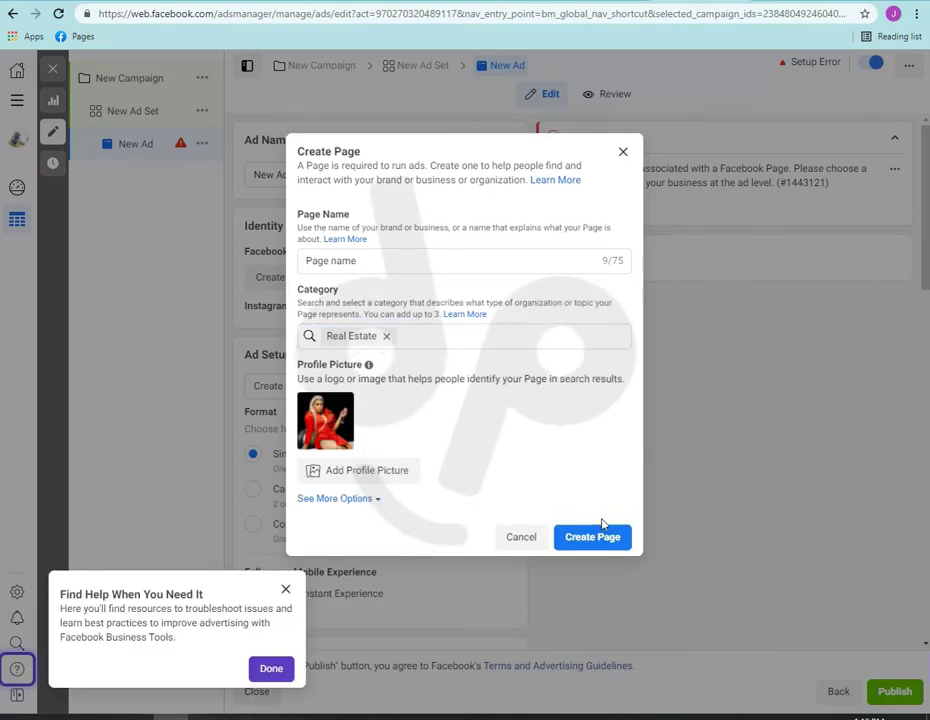
left_click(595, 538)
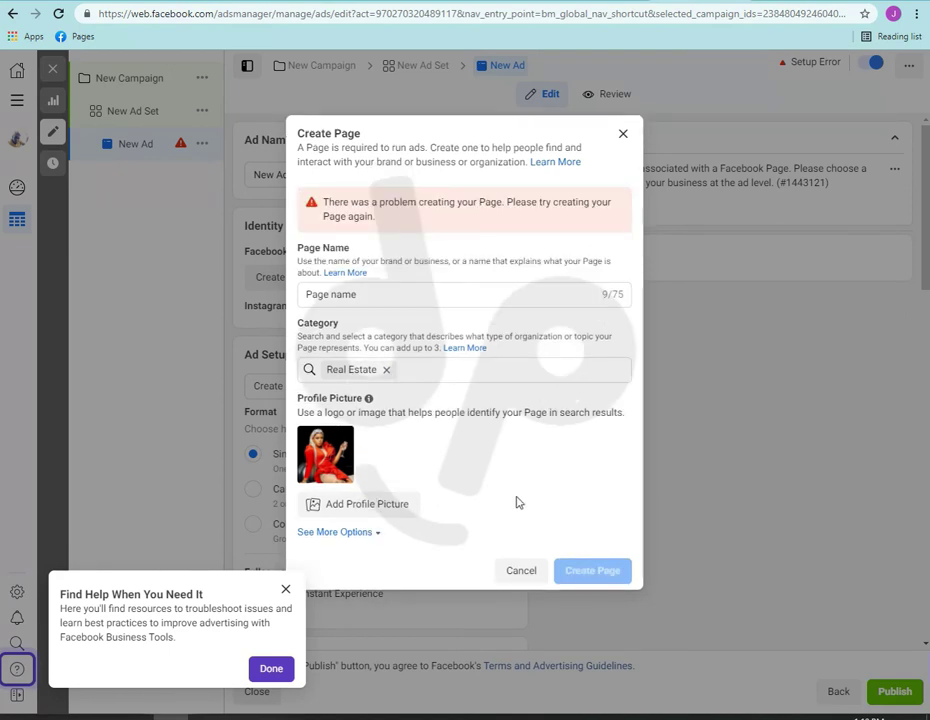
Rename the page Gygbgbgbb, change its category to TV Show, replace the profile picture and submit the page creation again.
left_click(332, 294)
key("BackSpace")
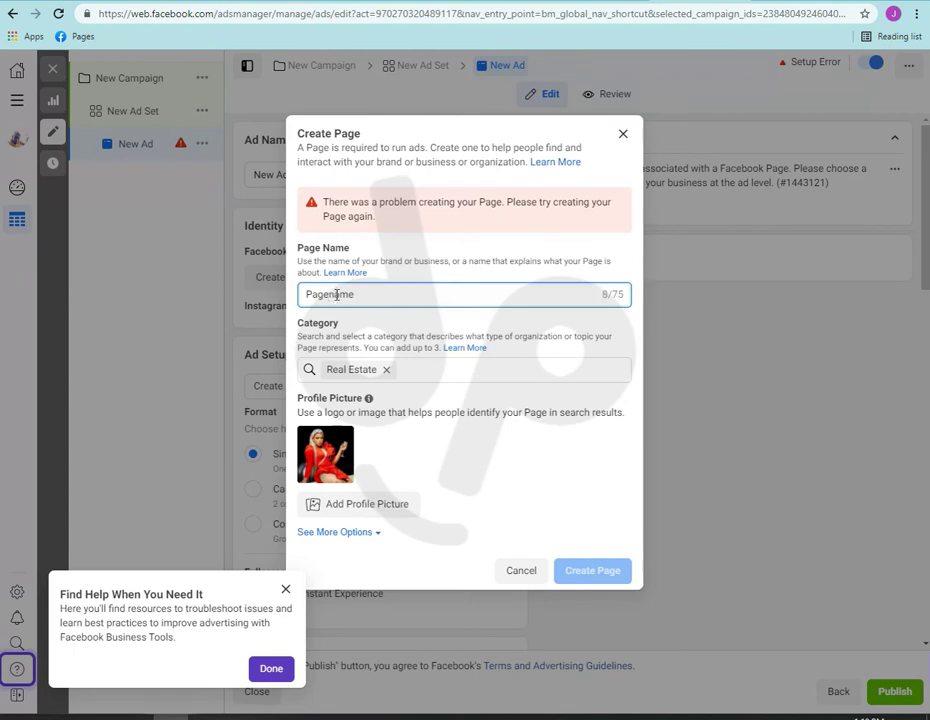
left_click(582, 527)
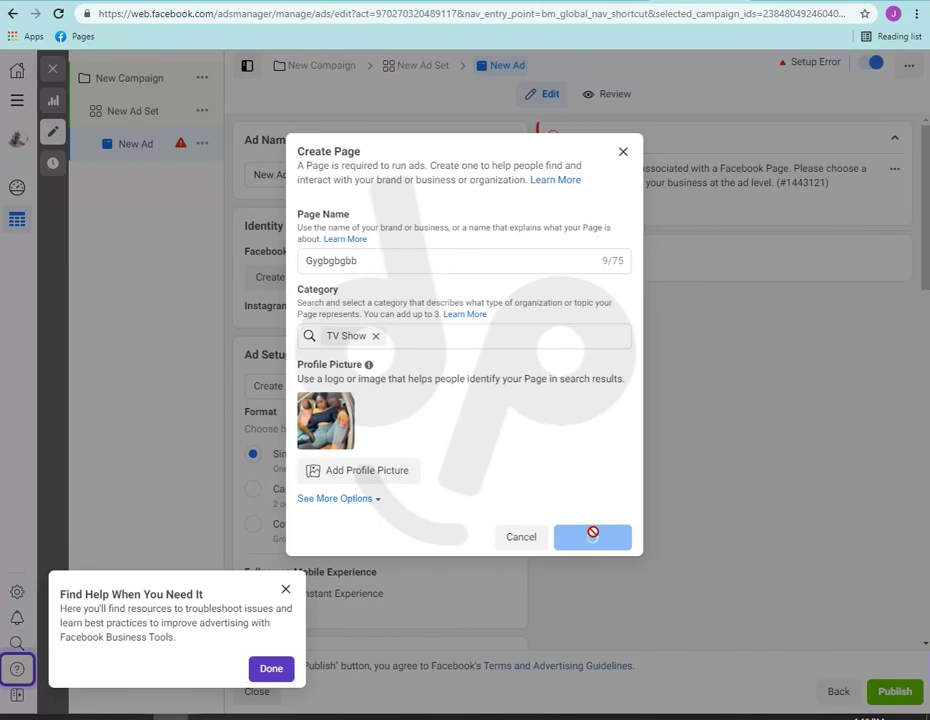
left_click(332, 260)
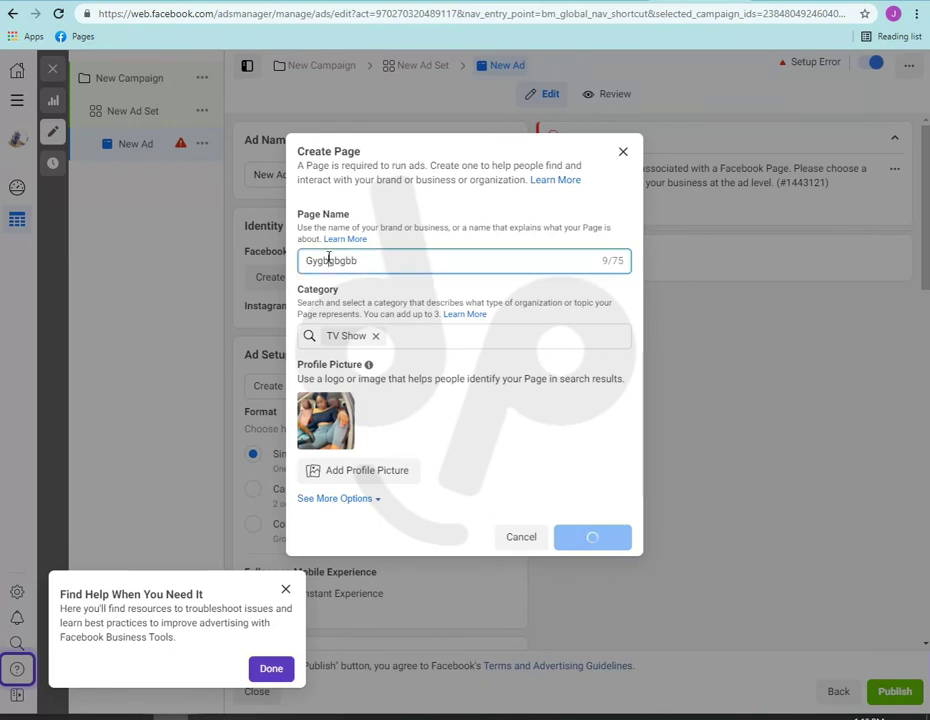
double_click(376, 263)
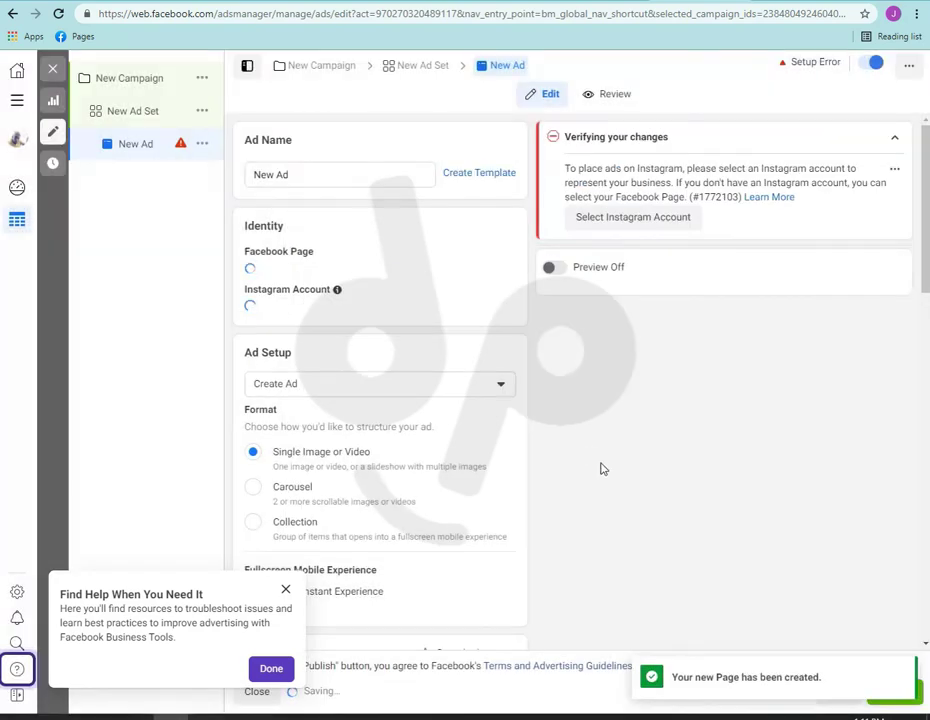
Copy the notification text "Your new Page has been created." into Notepad, below the line "CLICK ON CREATE PAGE".
triple_click(709, 680)
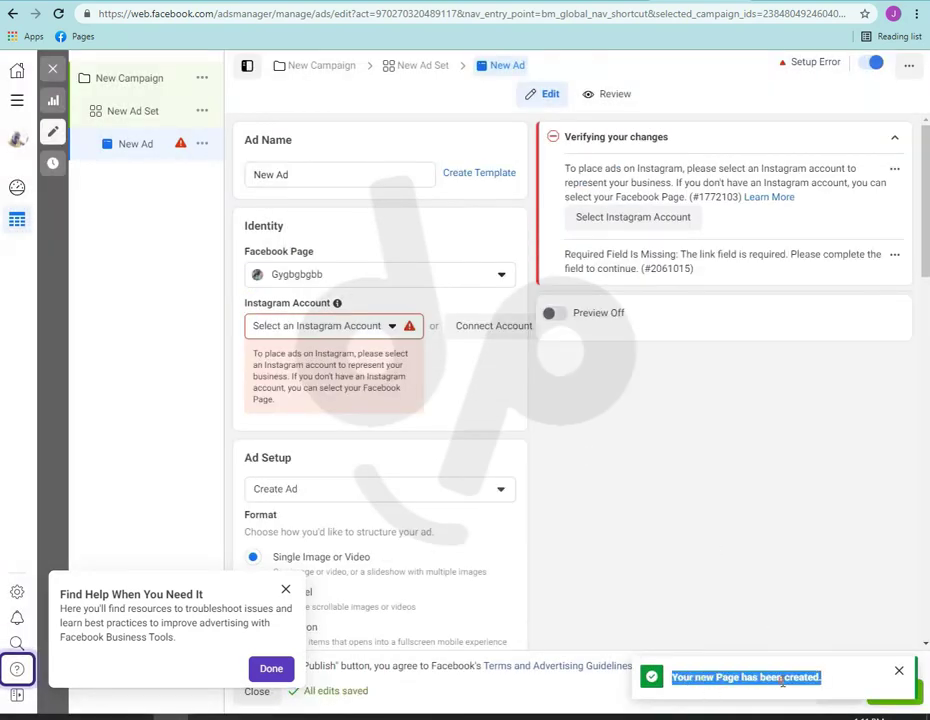
right_click(783, 680)
left_click(787, 596)
key("alt+Tab")
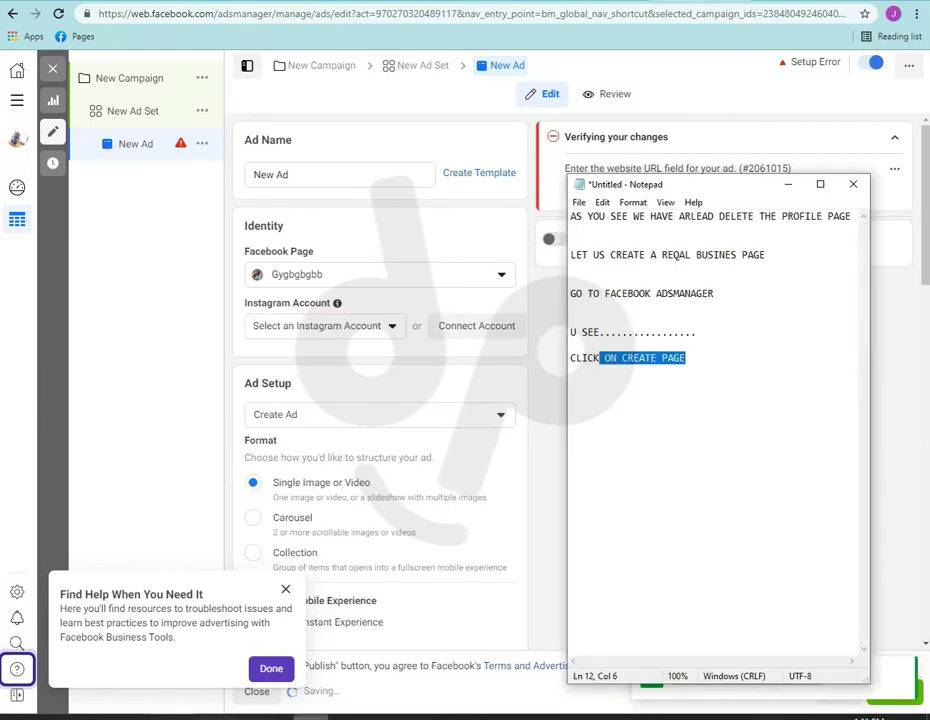
left_click(720, 357)
key("Return")
key("Return")
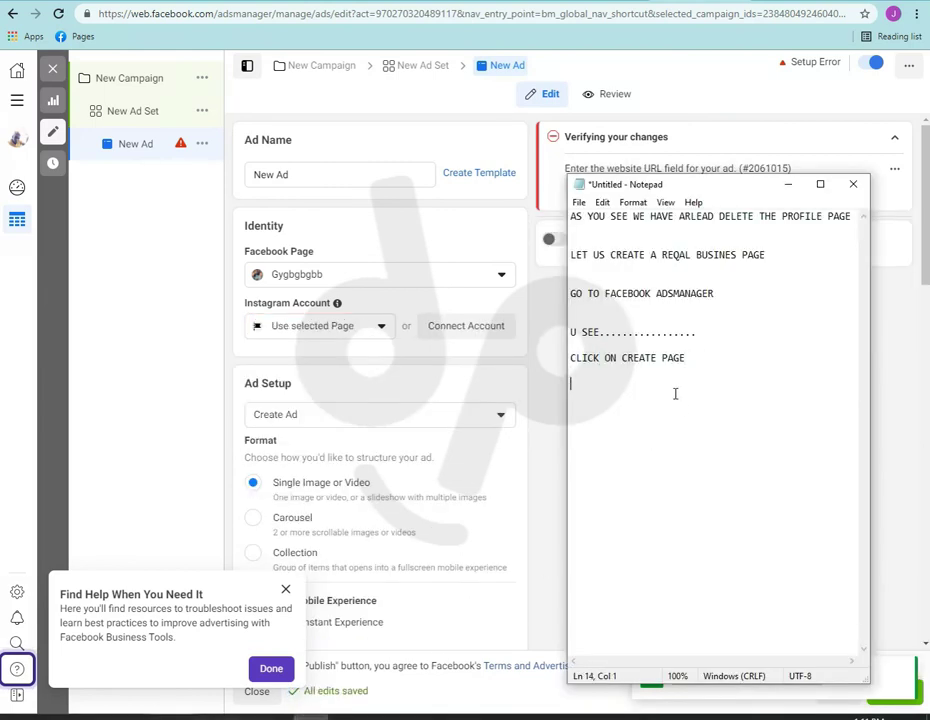
right_click(664, 396)
left_click(717, 457)
left_click_drag(747, 386, 566, 390)
left_click(560, 408)
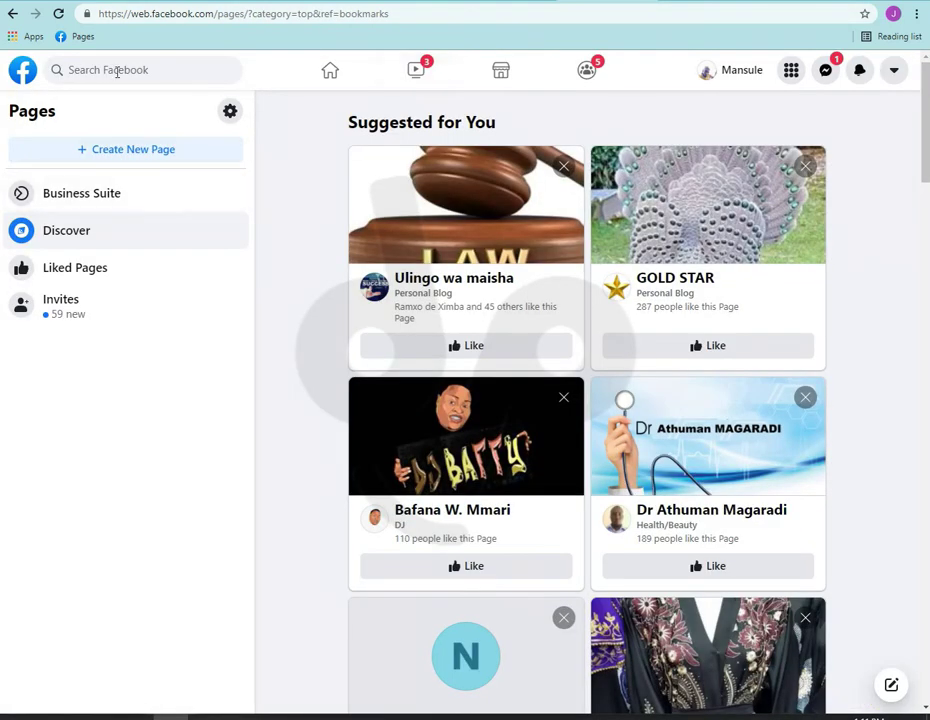
Refresh the Facebook Pages list in the browser, open the Gygbgbgbb page, leave the WhatsApp connection prompt and look over the page.
left_click(56, 13)
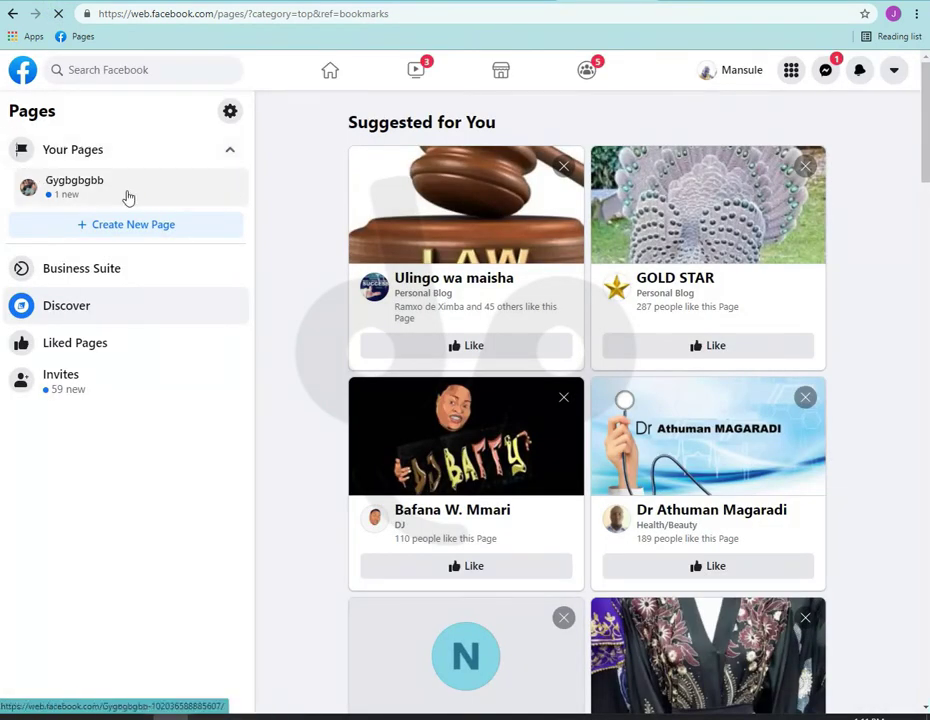
left_click(95, 197)
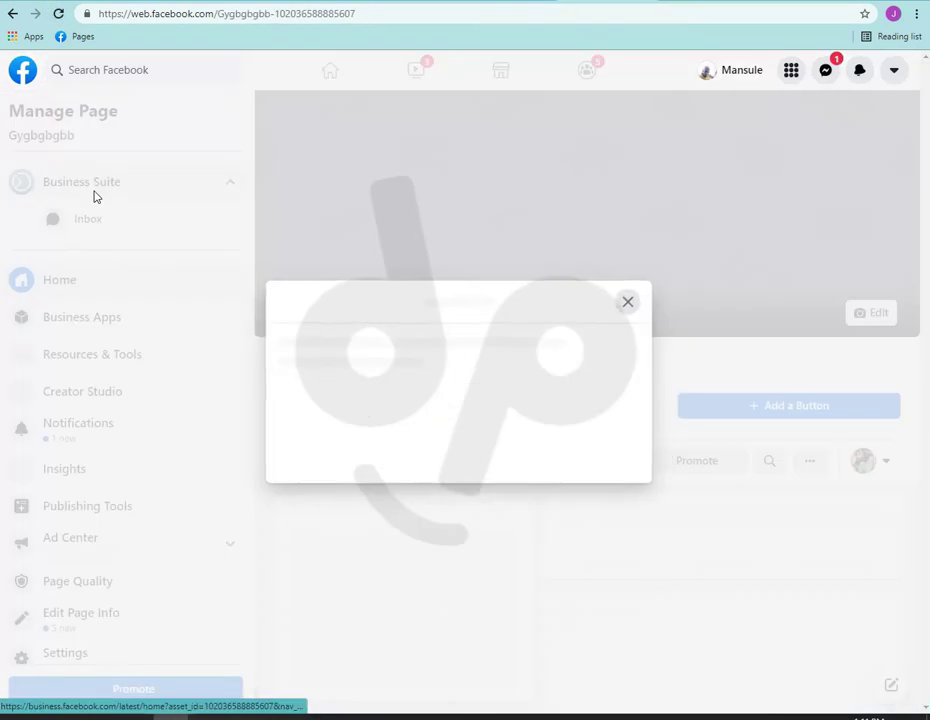
left_click(790, 290)
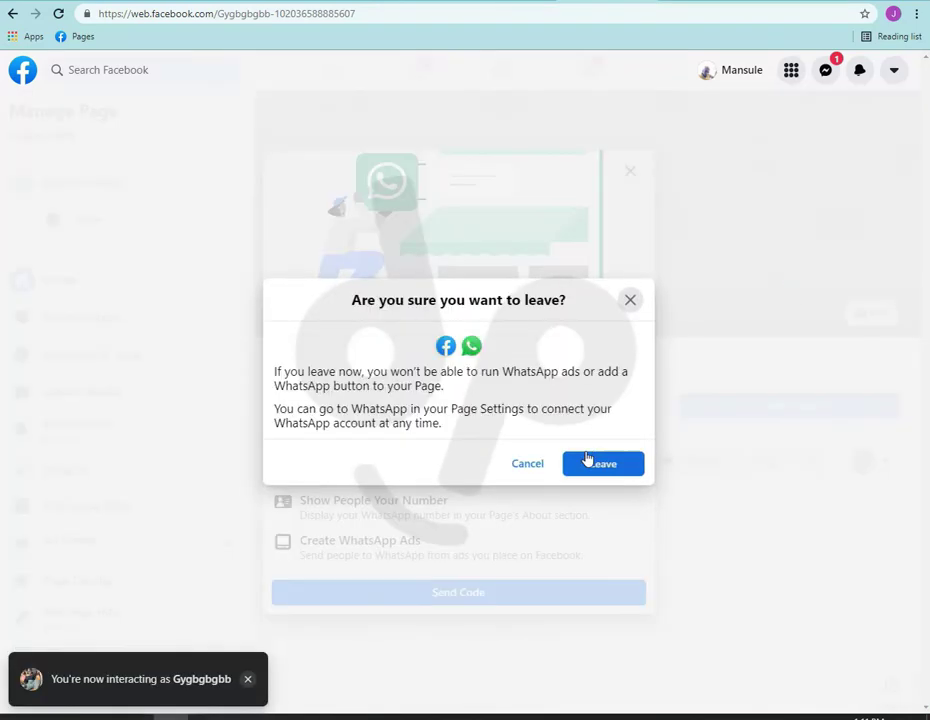
left_click(589, 460)
scroll(587, 401, "down", 4)
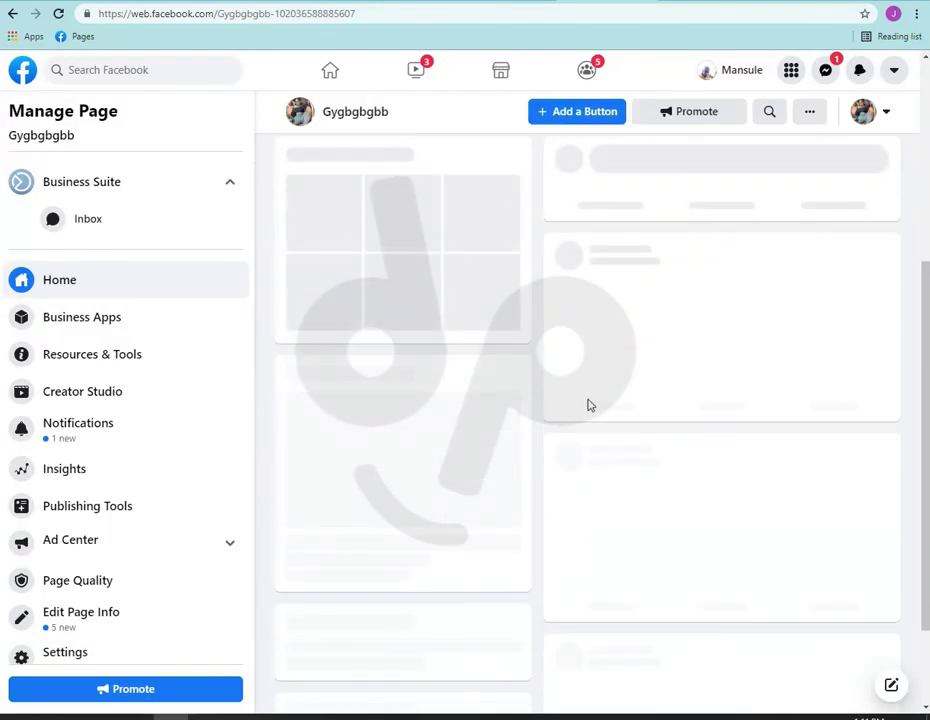
scroll(600, 380, "up", 3)
scroll(496, 466, "down", 2)
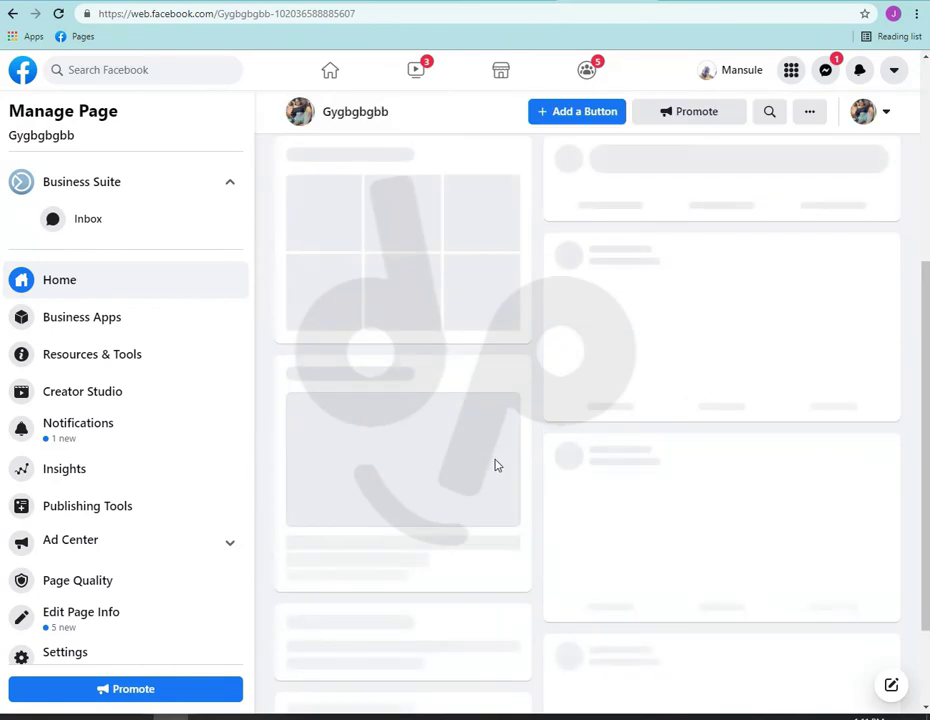
scroll(496, 466, "up", 3)
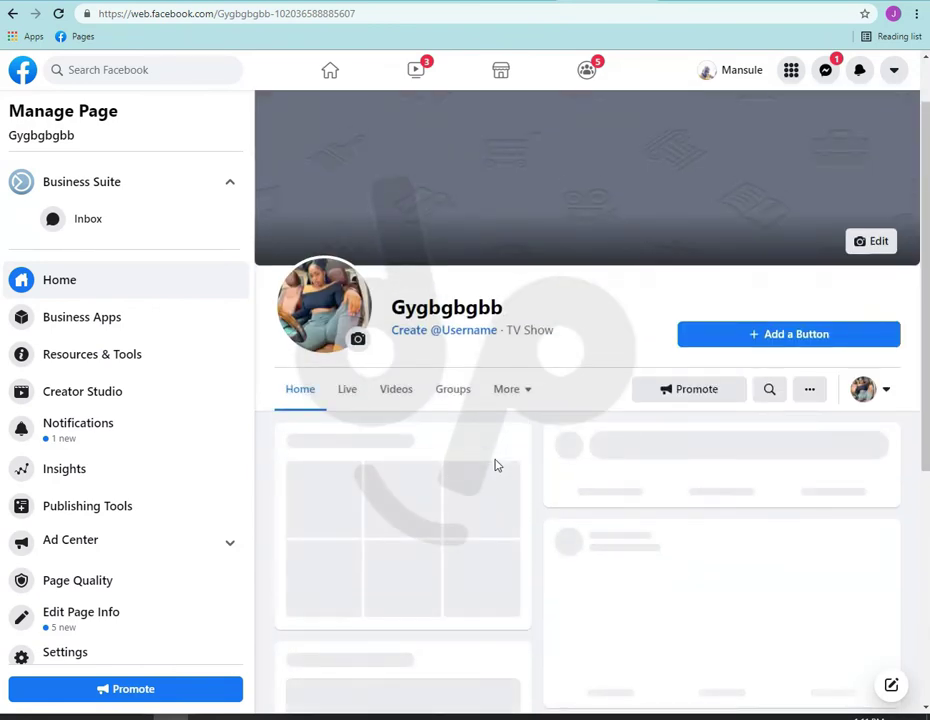
Add the closing line "THANK YOU FOR WATCHING.............." below the Notepad notes, leaving blank lines before it, and return to the Facebook page.
left_click(310, 716)
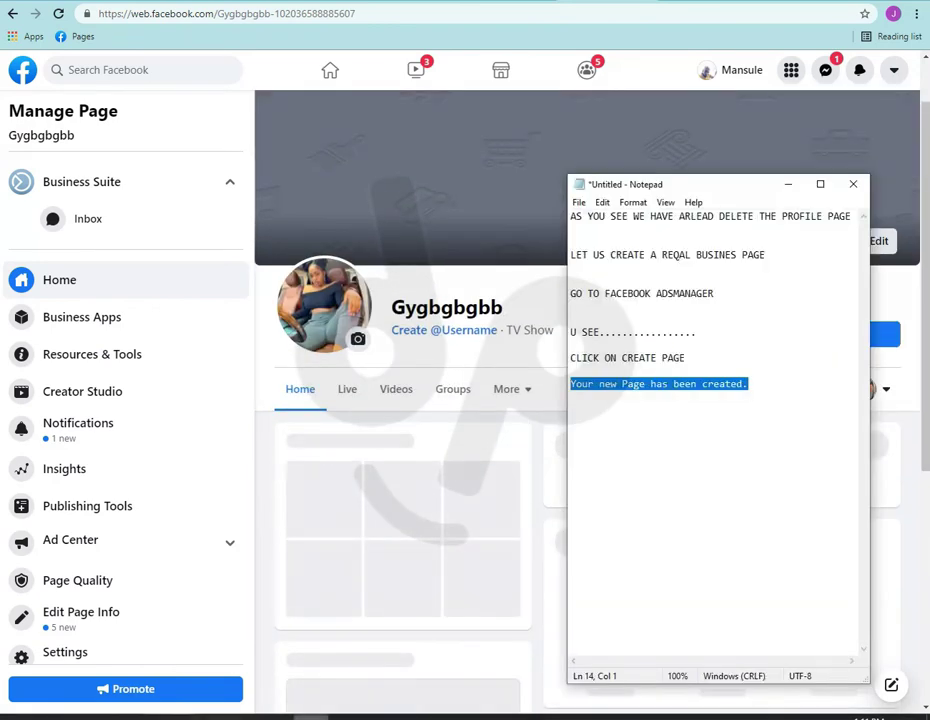
left_click(759, 387)
key("Return")
key("Return")
key("Return")
key("Return")
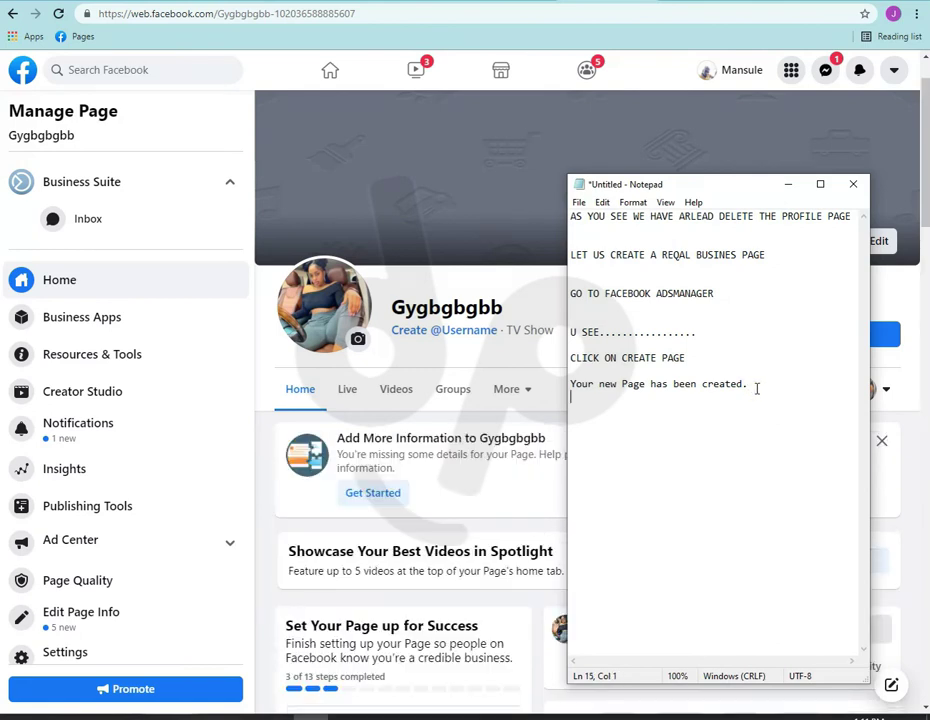
type("THANK YOU FOR WA")
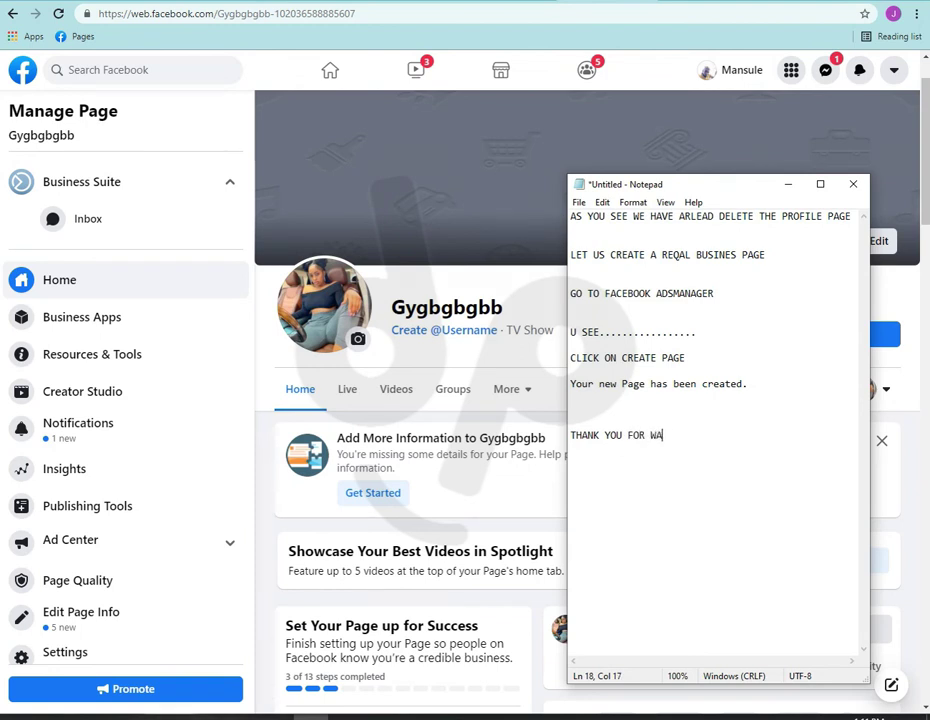
type("TCHING............")
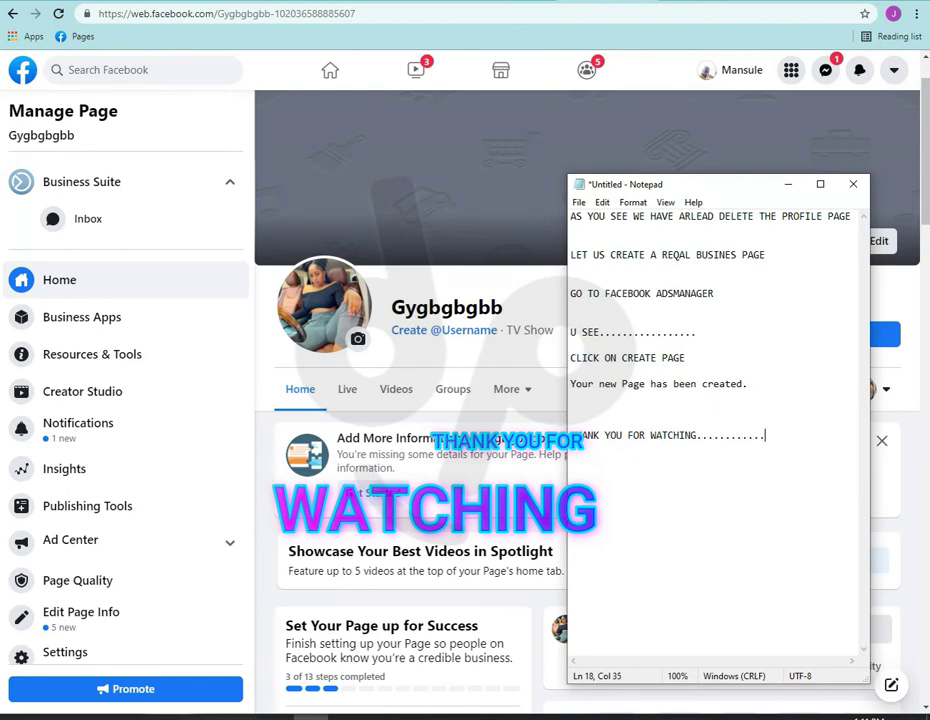
type("..")
left_click(502, 347)
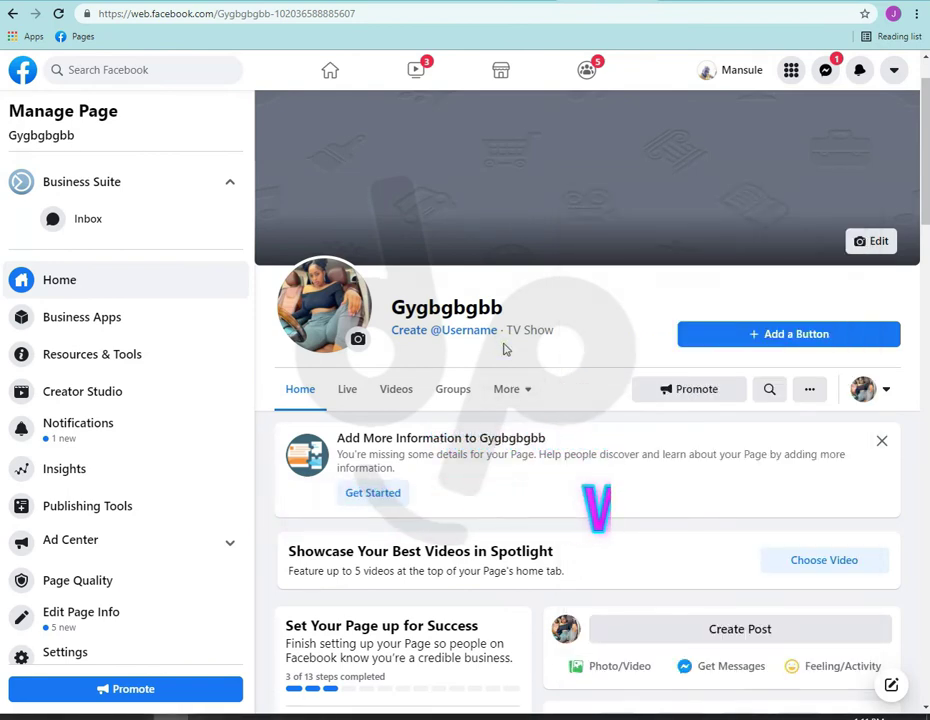